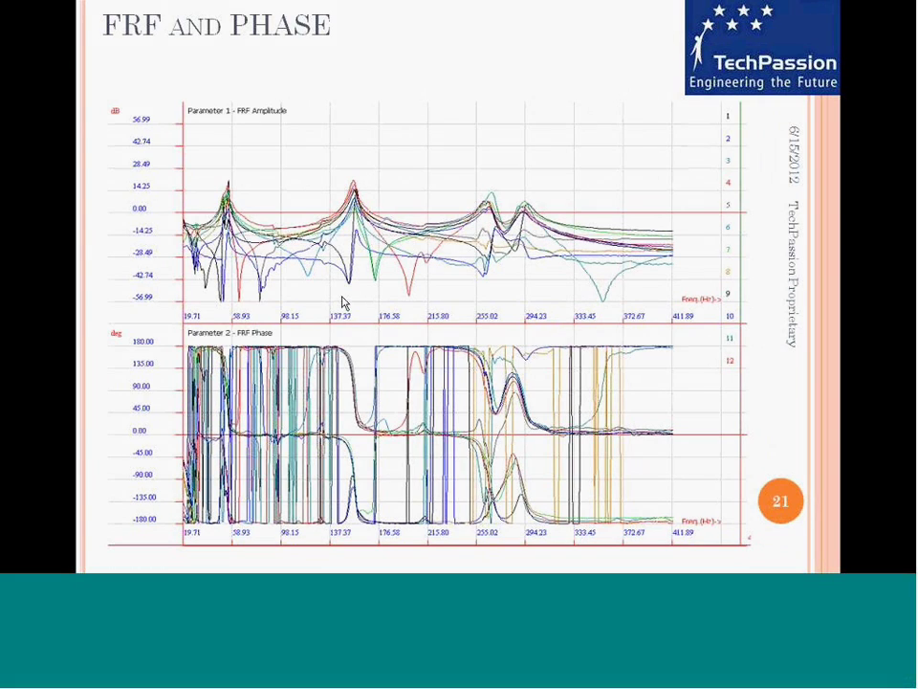
Step: Advance the slideshow through the RFP damping-extraction, curve-fit and modes-table slides to the Bat 1 photo
key("Right")
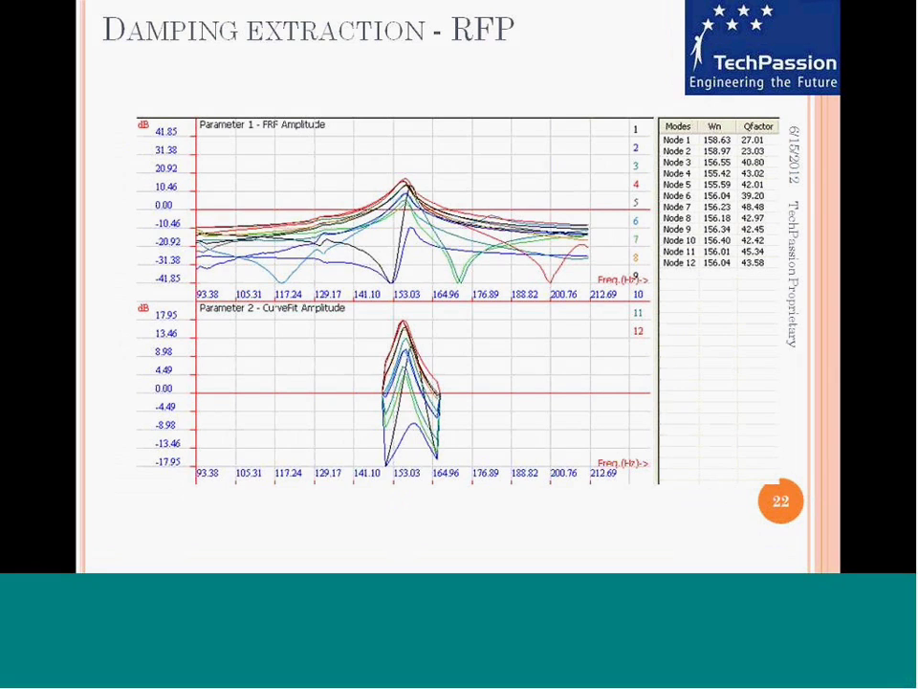
key("Right")
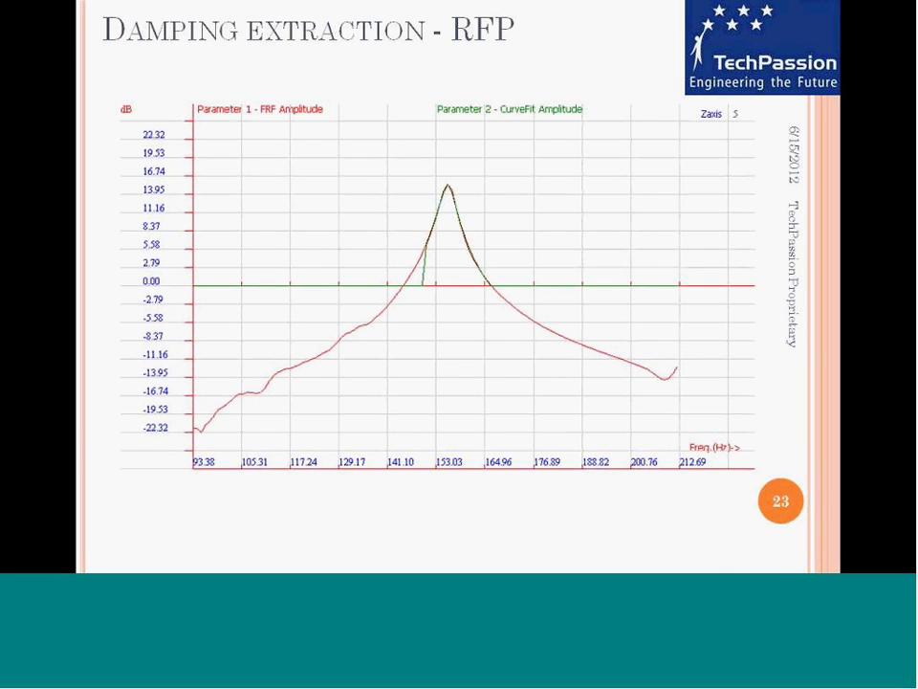
key("Right")
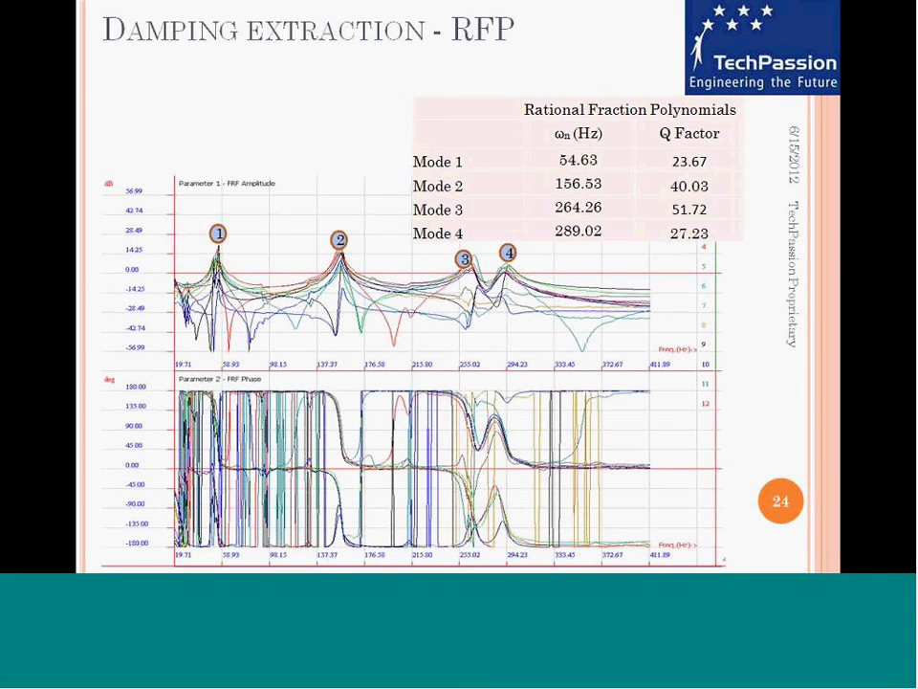
key("Right")
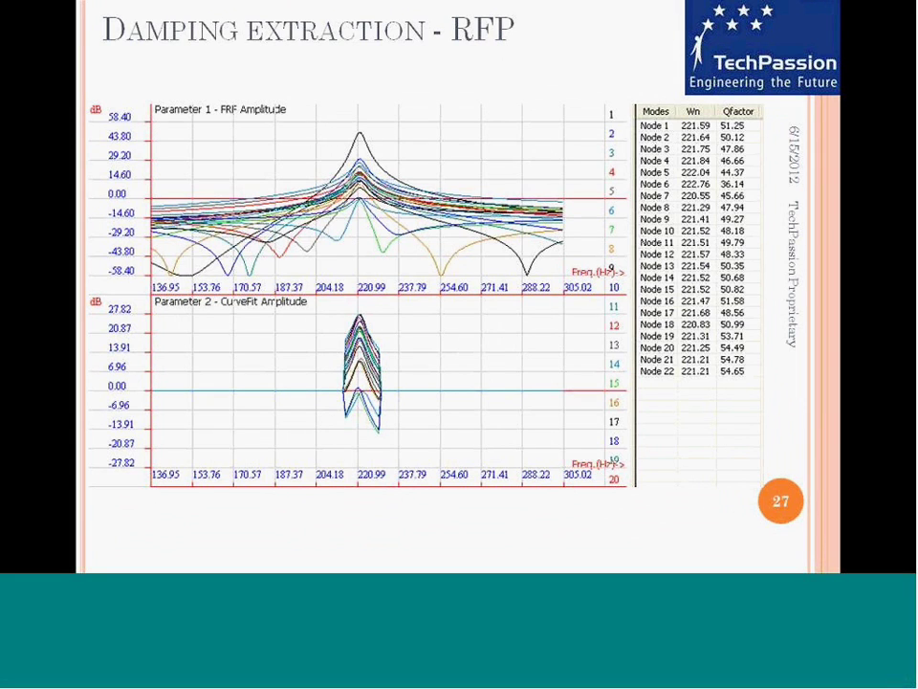
Step: Advance past the single curve fit to the bat's RFP modes at 221.50, 587.65 and 1076.96 Hz
key("Right")
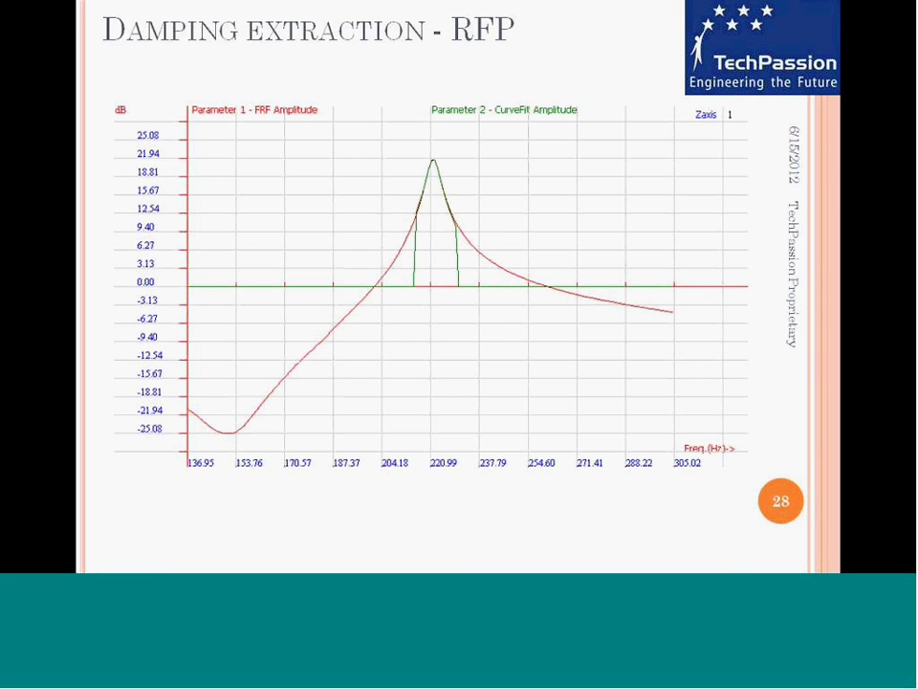
key("Right")
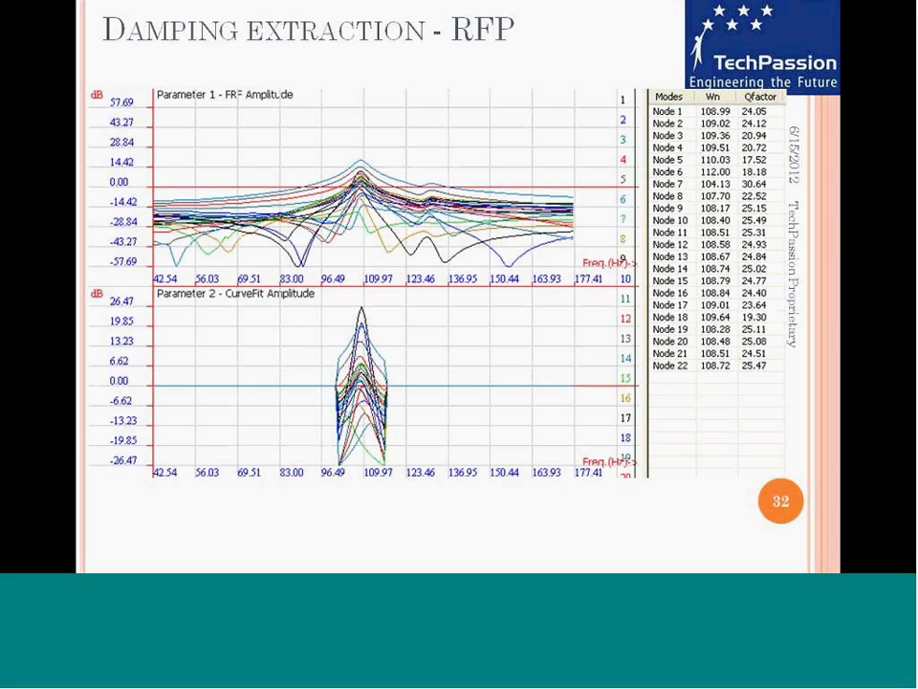
key("Right")
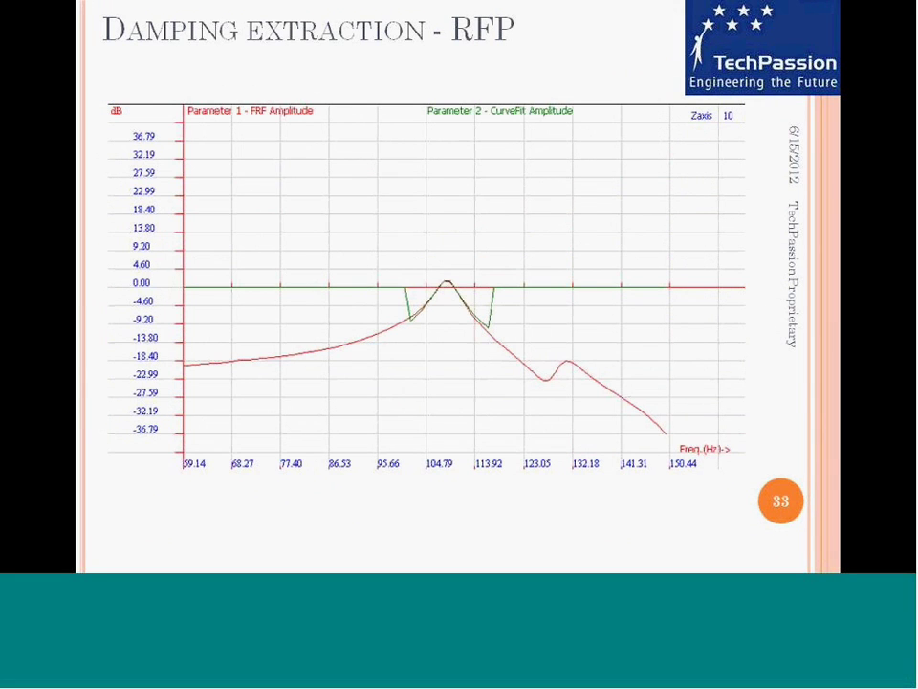
Step: Advance to the second bat's RFP modes table (108.73, 375.56, 638.18 Hz), then the damping comparison slide
key("Right")
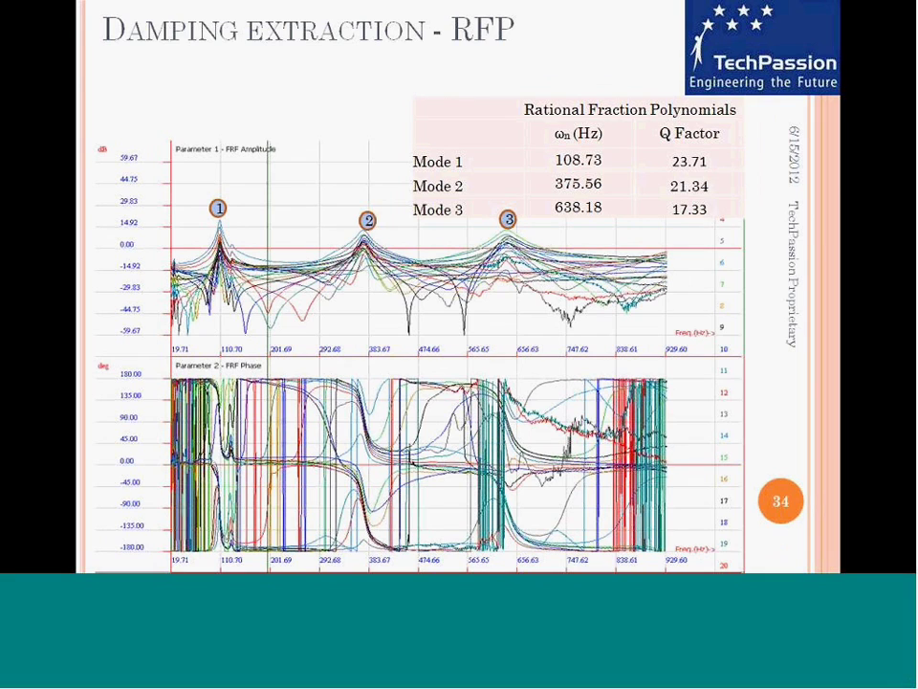
key("Right")
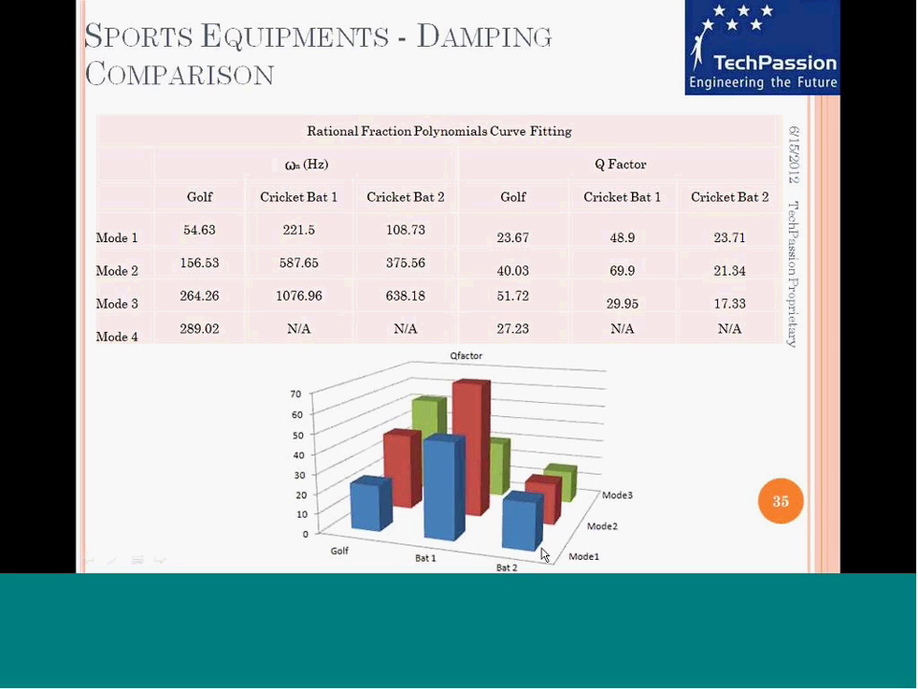
Step: Move past the Golf and Cricket Bat damping comparison slide to end the slideshow
key("Right")
Step: Exit the slideshow and pick Gear box cover.fem (HyperMesh type) as the test geometry file
left_click(596, 493)
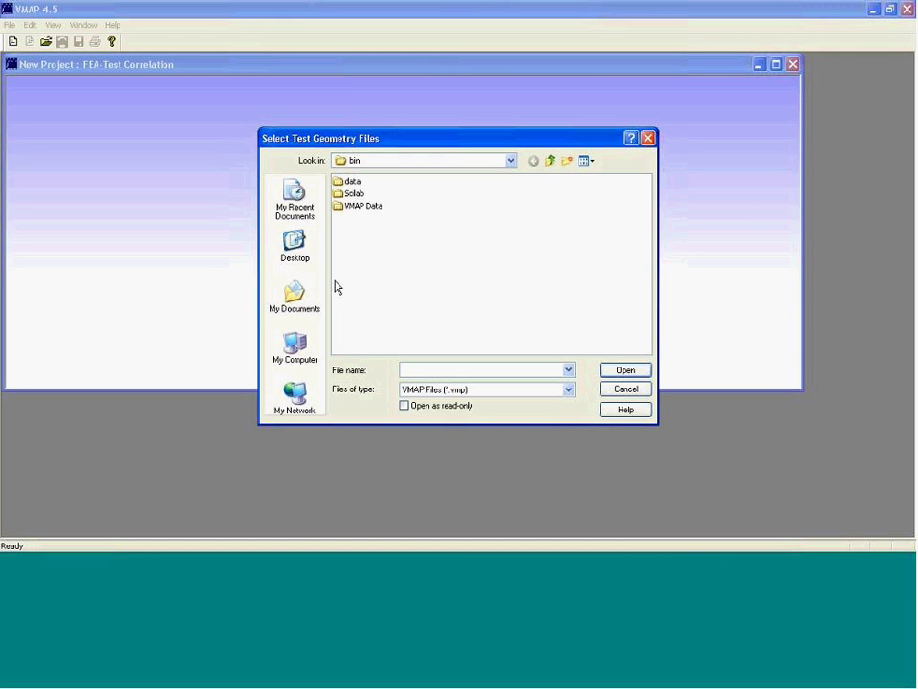
left_click(298, 244)
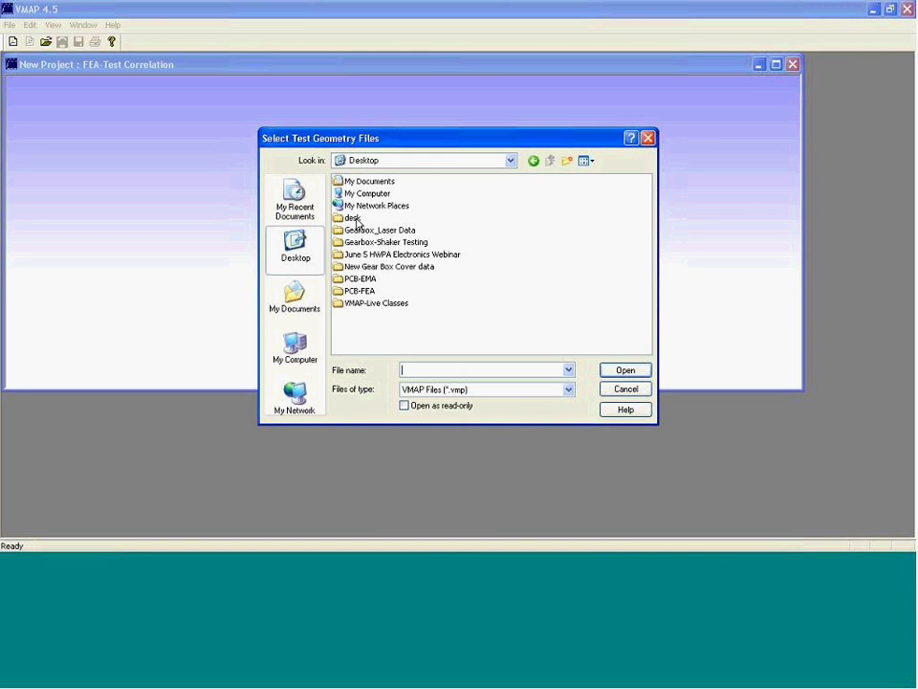
double_click(365, 269)
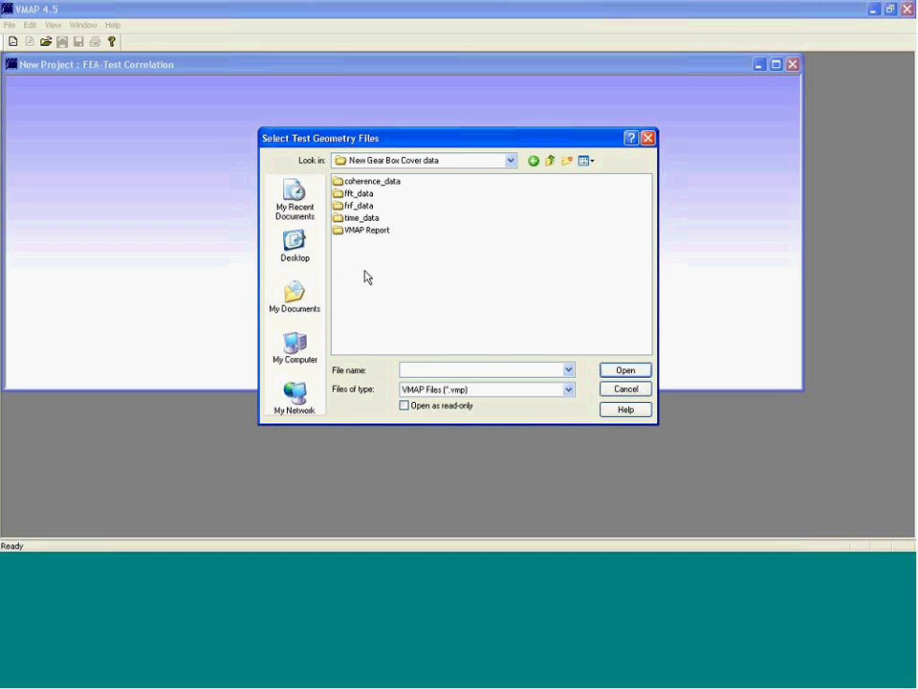
left_click(517, 390)
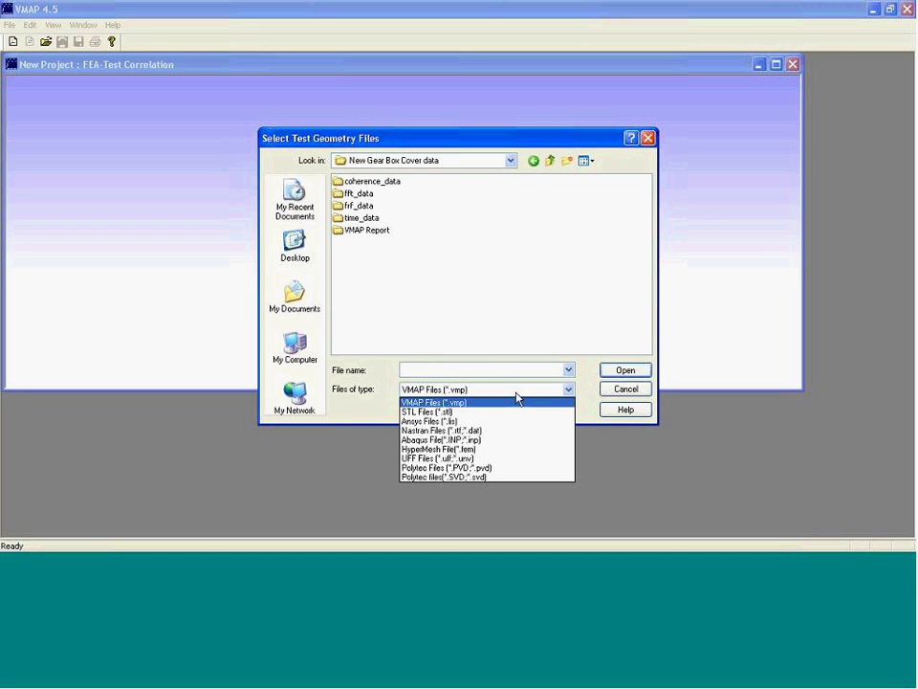
left_click(466, 449)
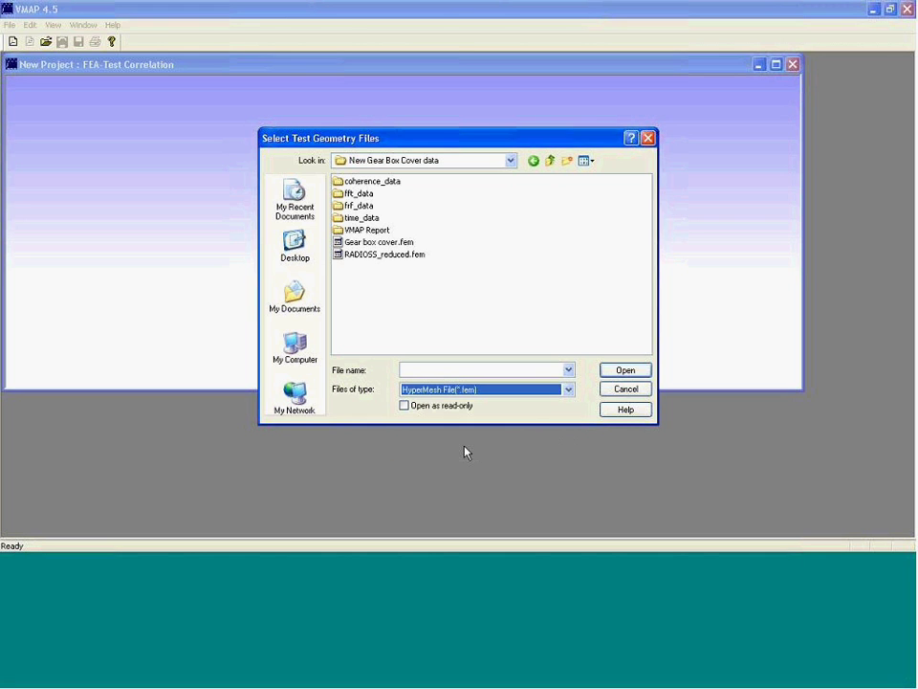
left_click(400, 245)
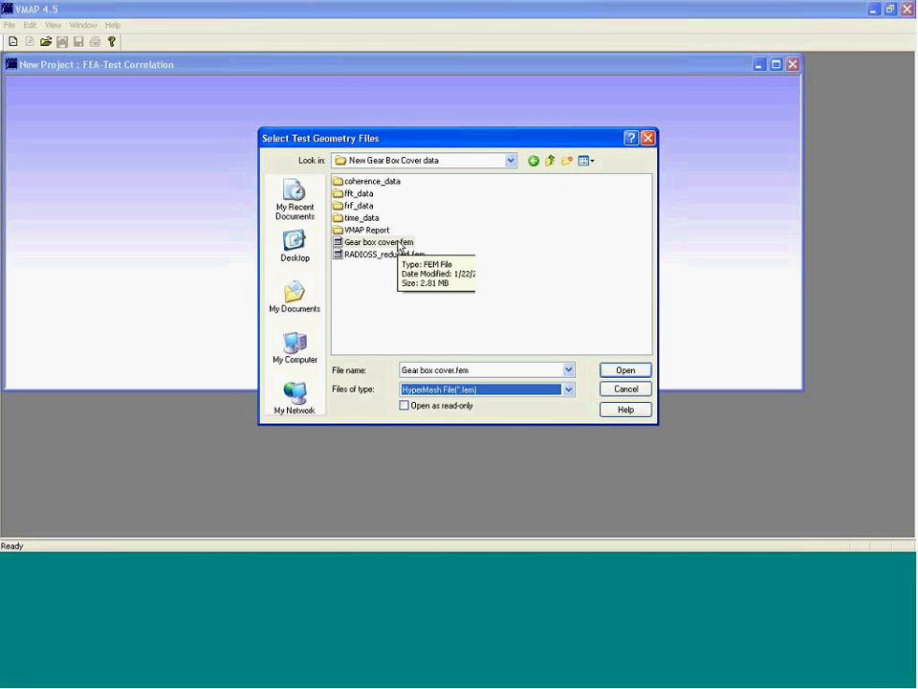
left_click(612, 372)
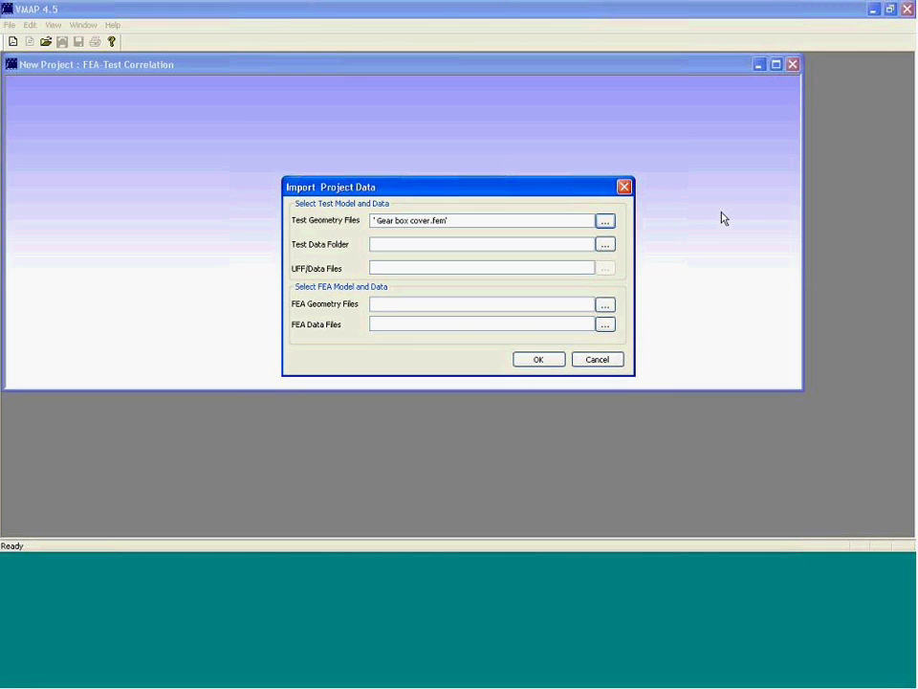
Step: Set the New Gear Box Cover data folder as test data and start the import
left_click(605, 246)
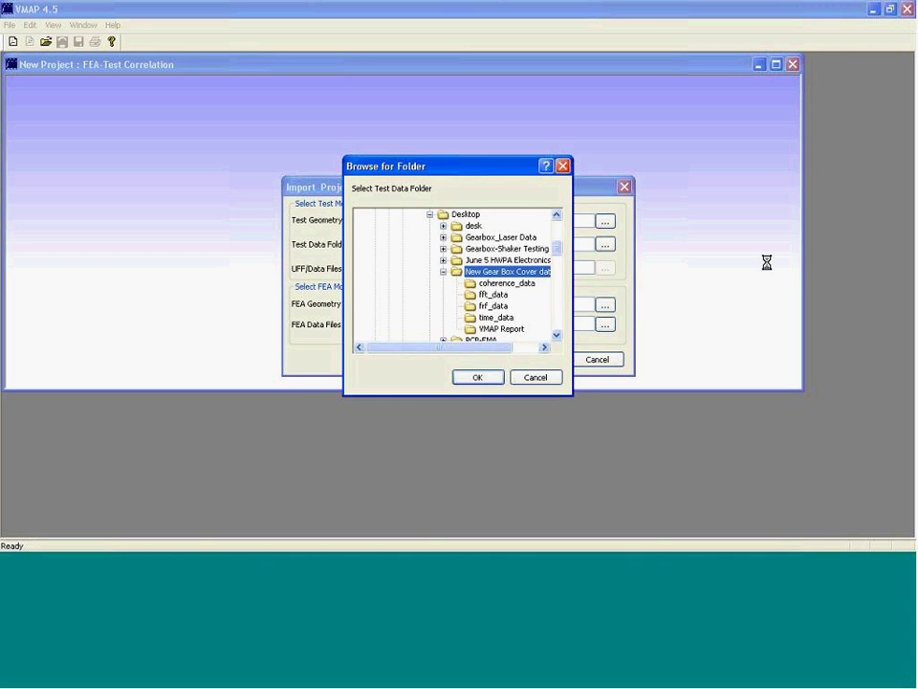
left_click(477, 377)
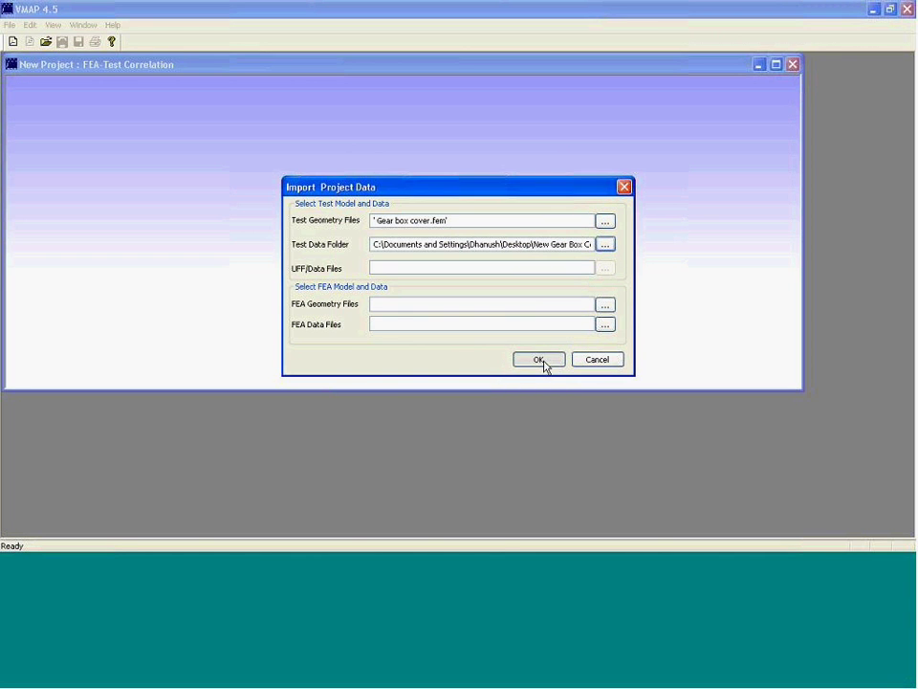
left_click(539, 359)
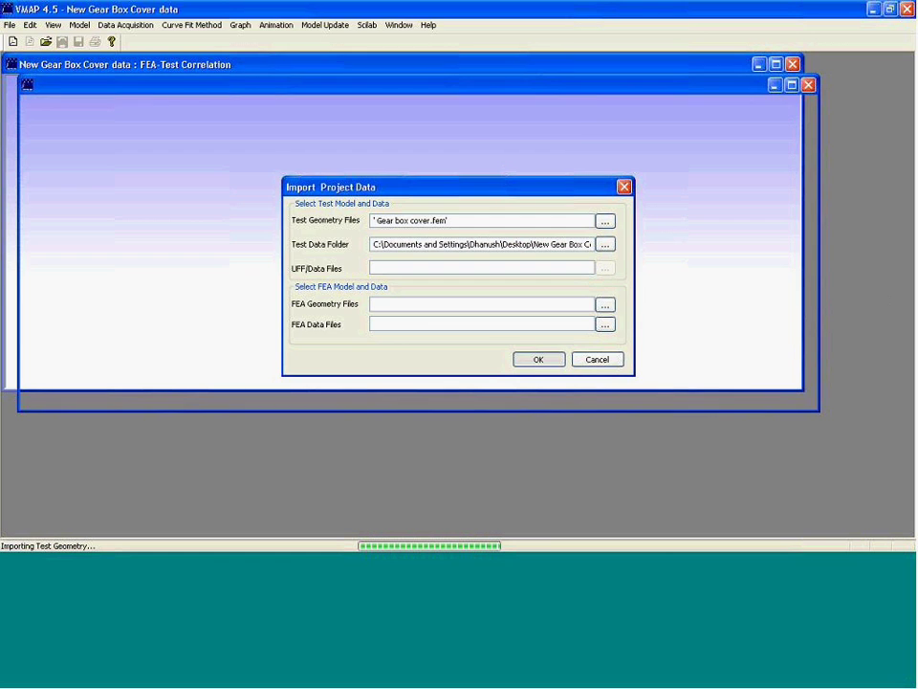
Step: Maximize the model window and rotate the gear box cover model to inspect it
left_click(793, 86)
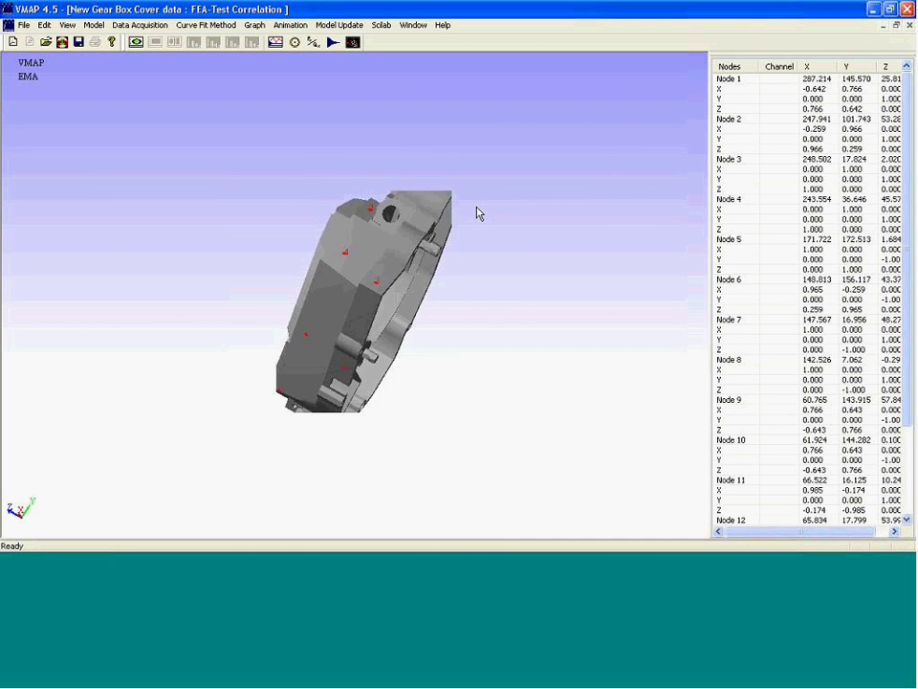
left_click_drag(478, 212, 430, 357)
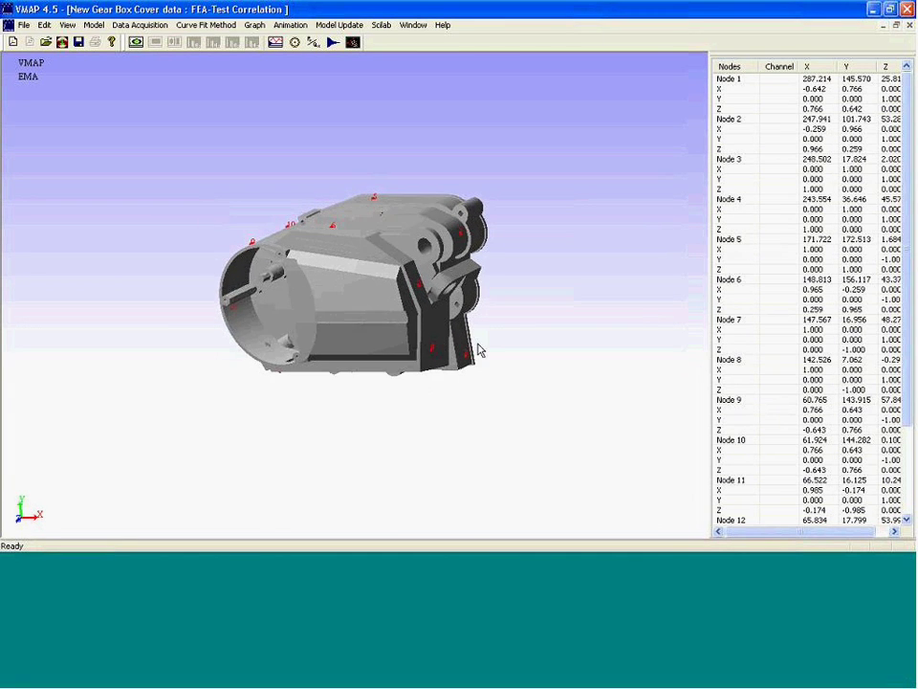
left_click(206, 25)
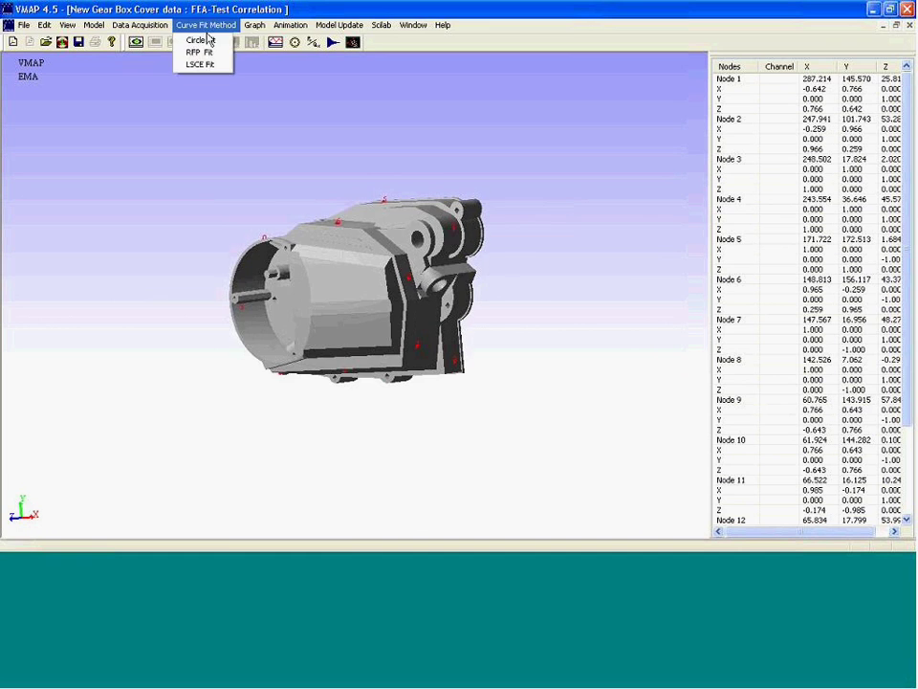
Step: In Graph view, plot FRF Amplitude as Parameter 1 and FRF Phase as Parameter 2, not overlapped
left_click(256, 39)
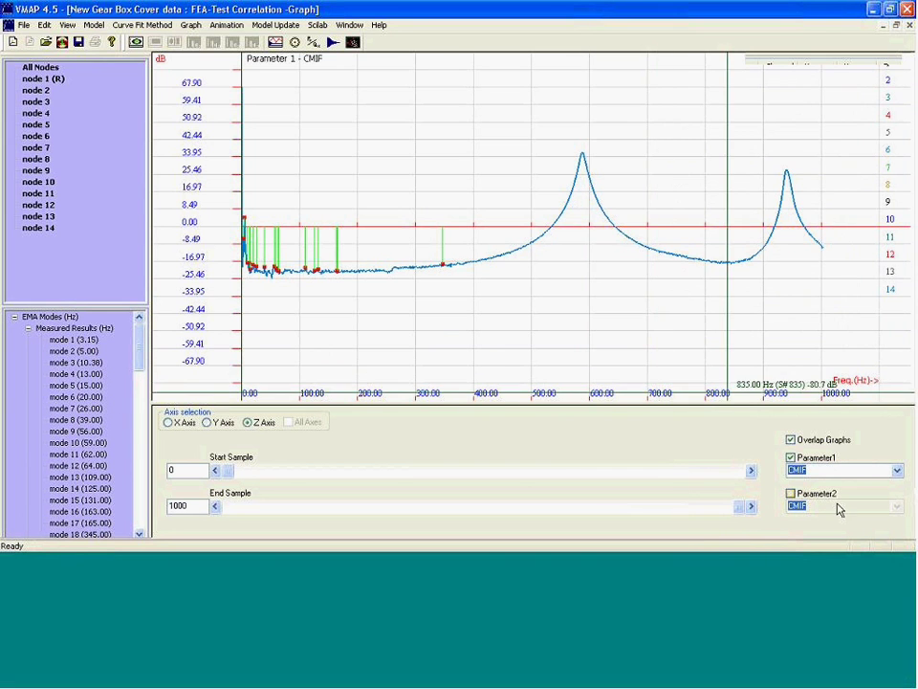
left_click(791, 441)
left_click(791, 493)
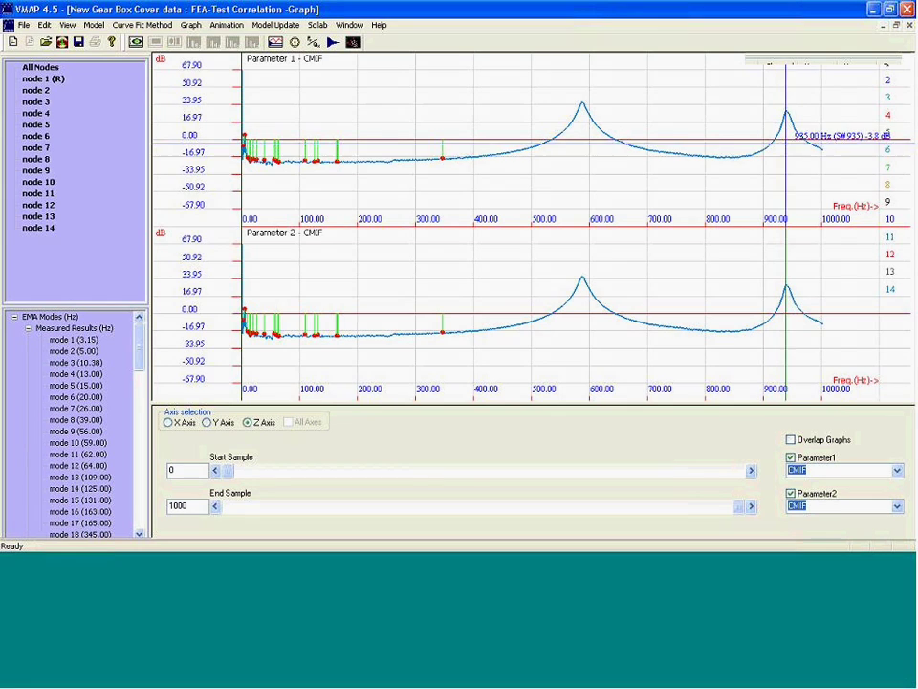
left_click(897, 471)
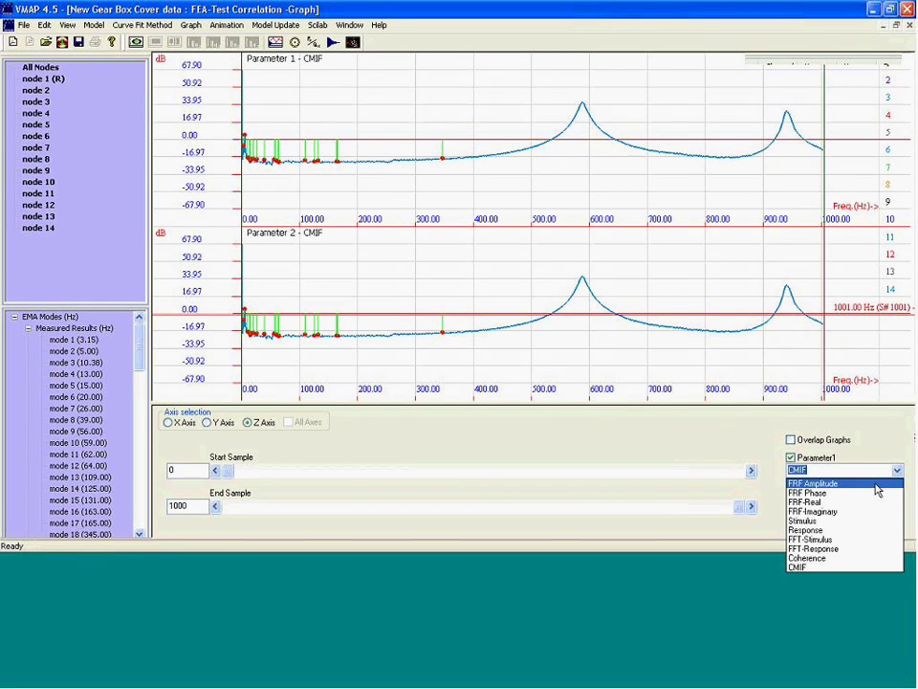
left_click(876, 485)
left_click(897, 506)
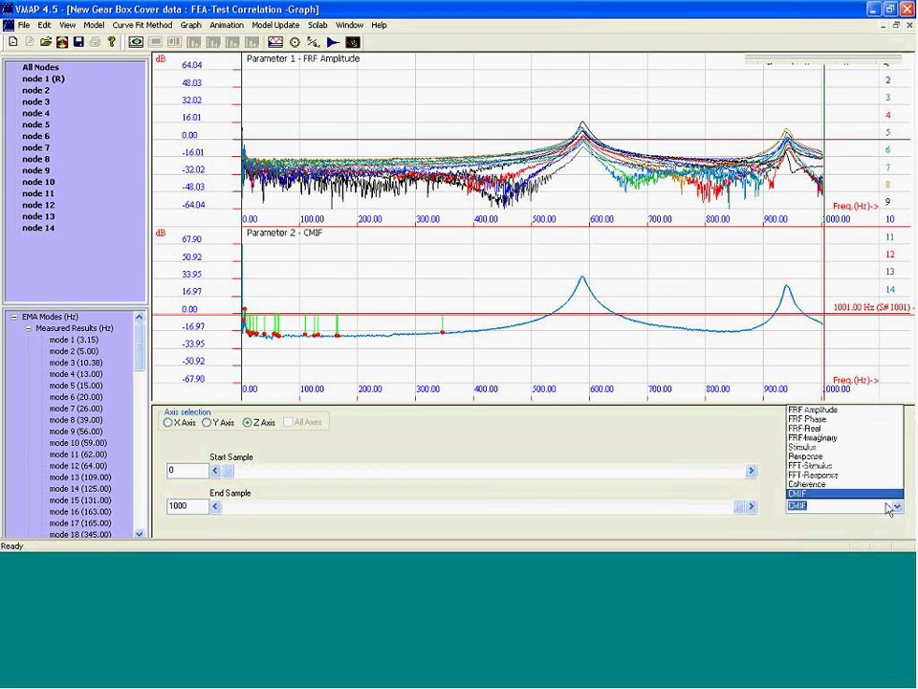
left_click(849, 421)
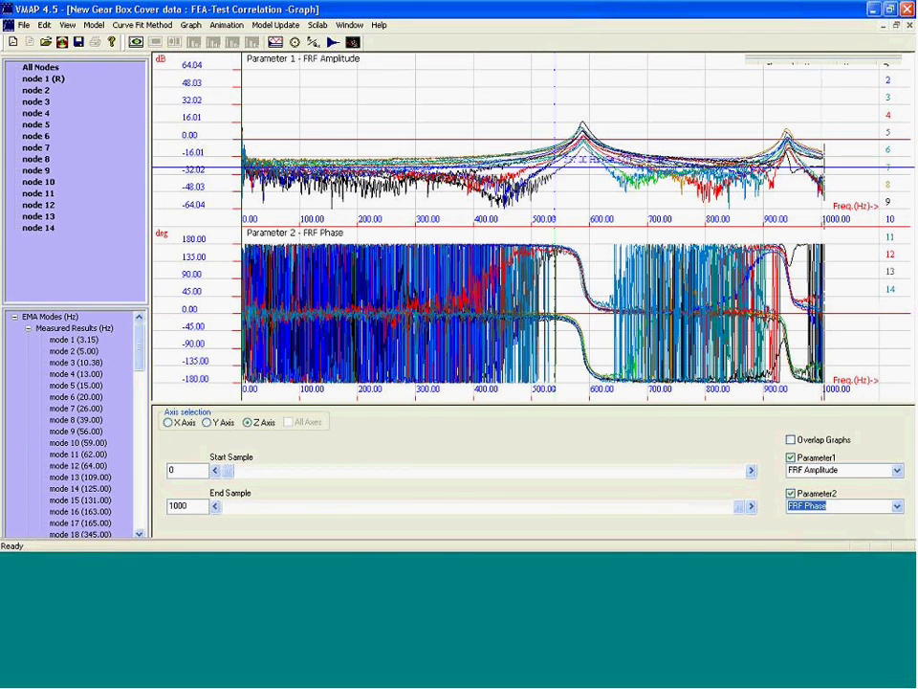
Step: Select RFP curve fitting, set the band to 578–595 Hz, and fit the curve
left_click(164, 29)
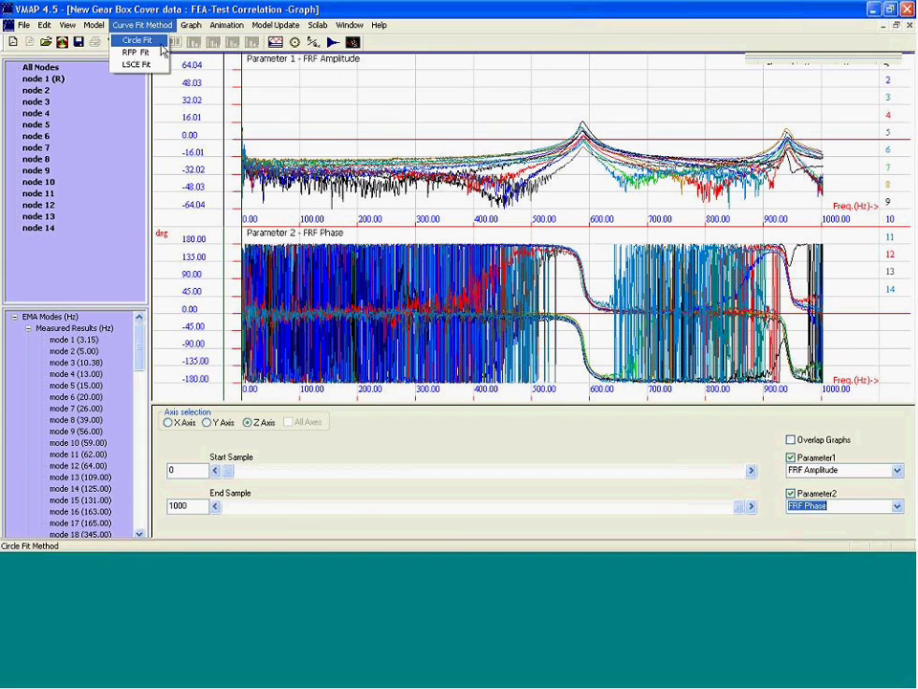
left_click(136, 52)
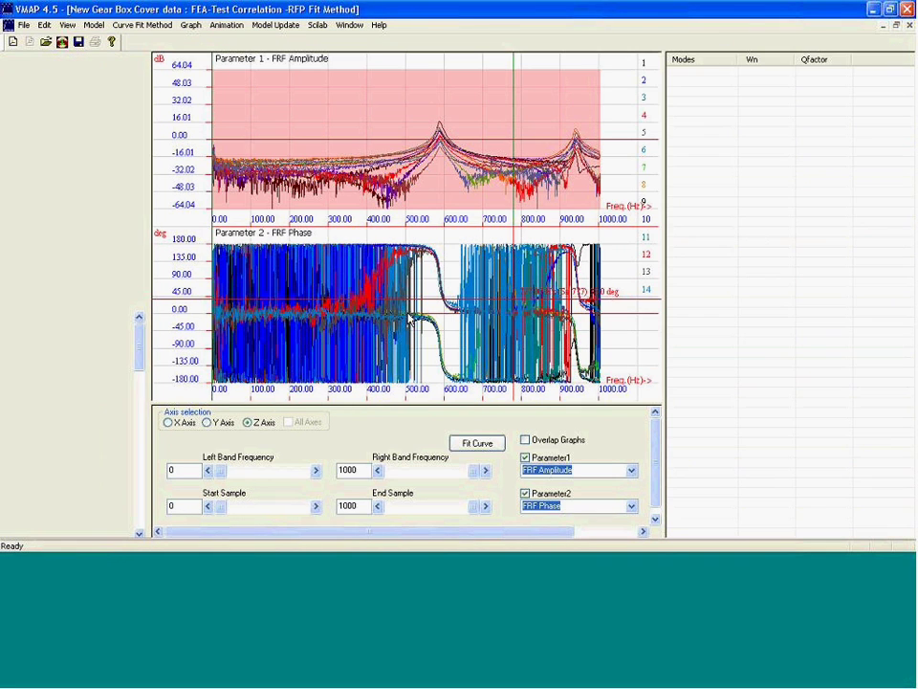
left_click_drag(472, 471, 441, 471)
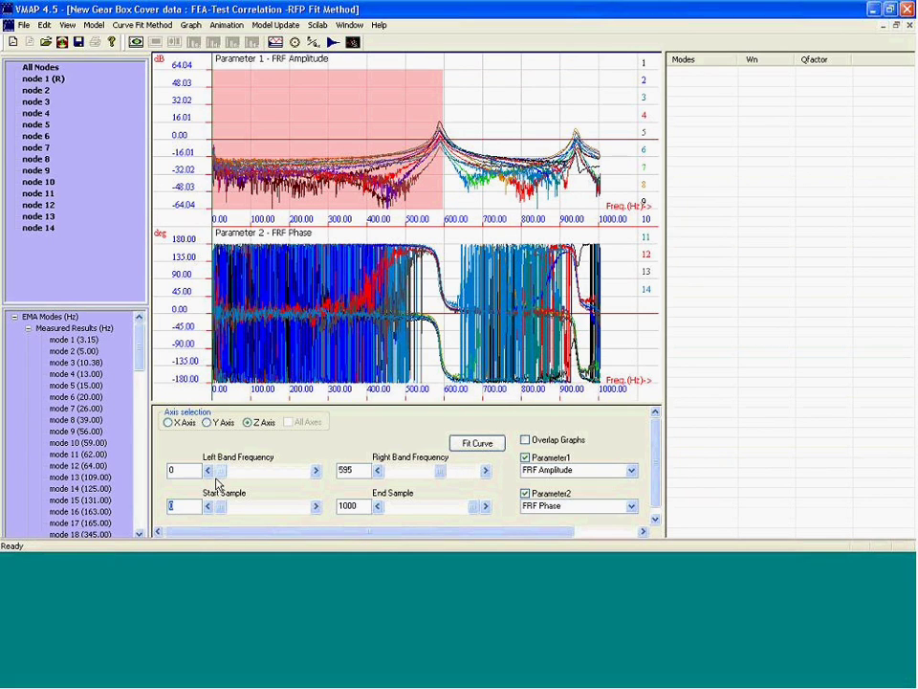
left_click_drag(219, 471, 270, 484)
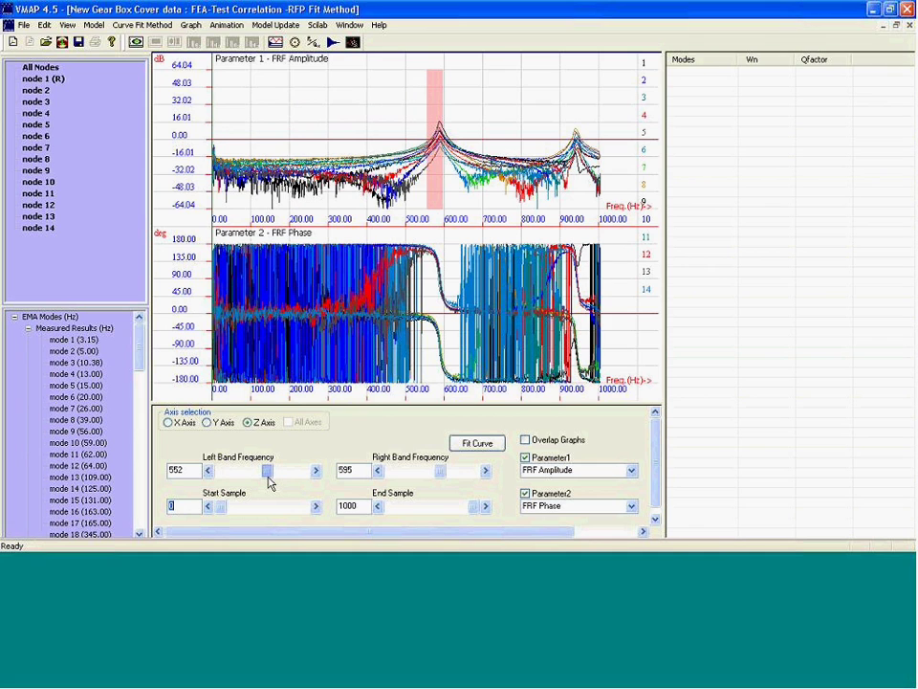
left_click_drag(270, 483, 273, 478)
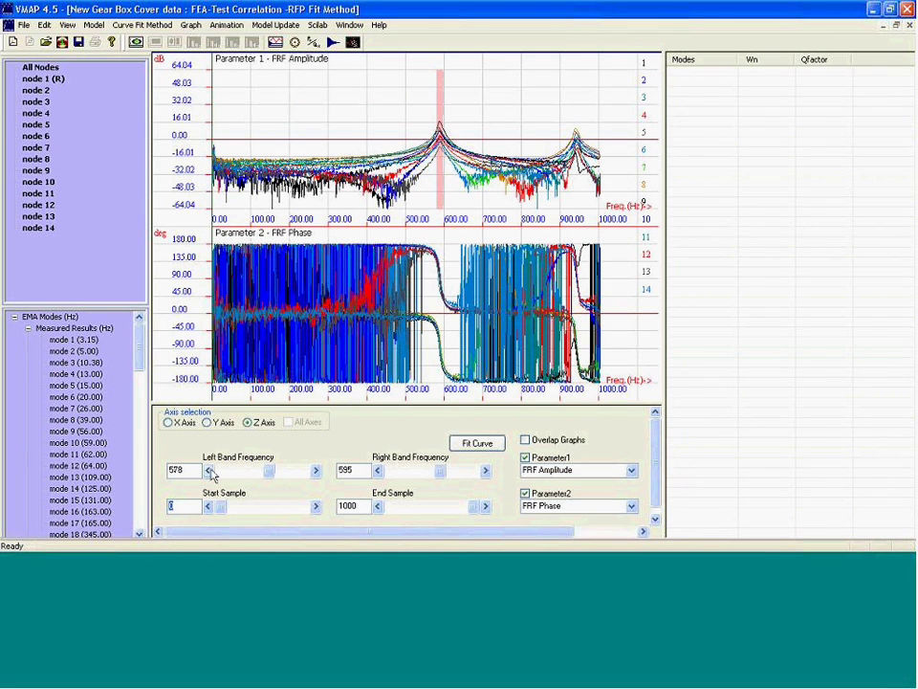
left_click(488, 445)
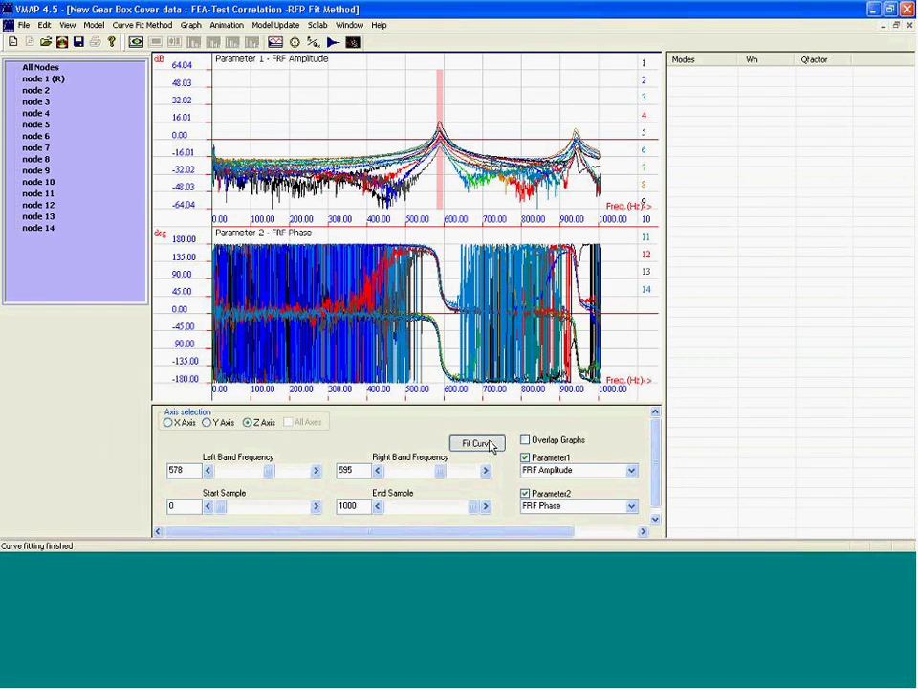
Step: Overlay measured FRF Amplitude with CurveFit Amplitude and show node 8's result
left_click(631, 506)
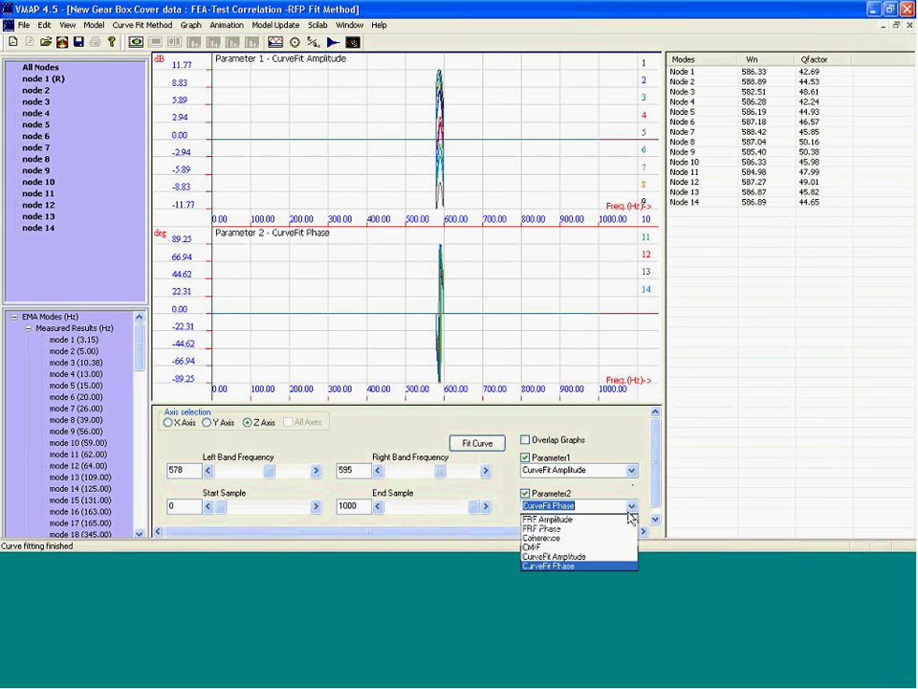
left_click(603, 556)
left_click(631, 470)
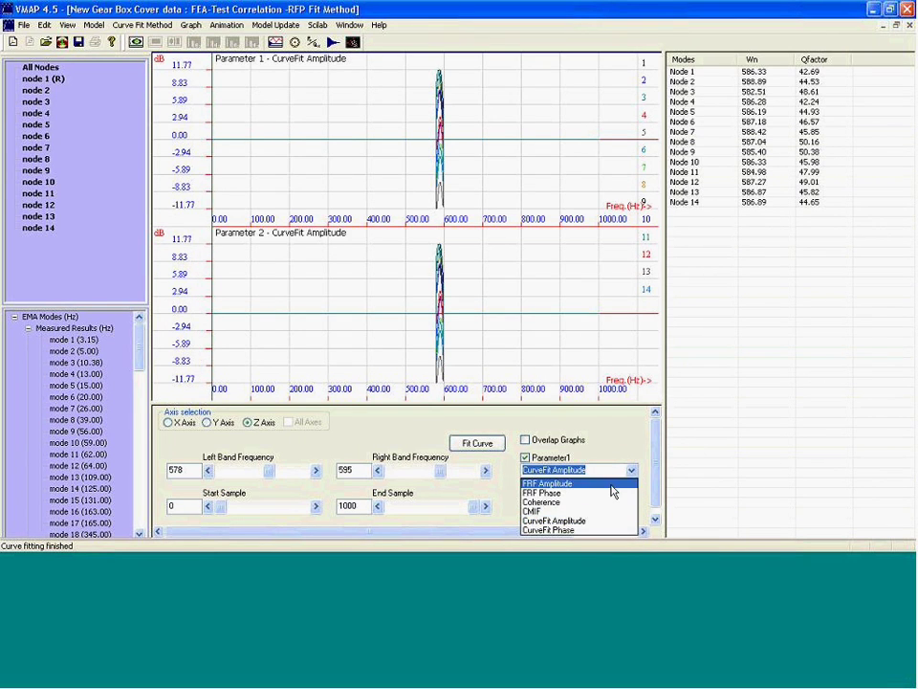
left_click(612, 485)
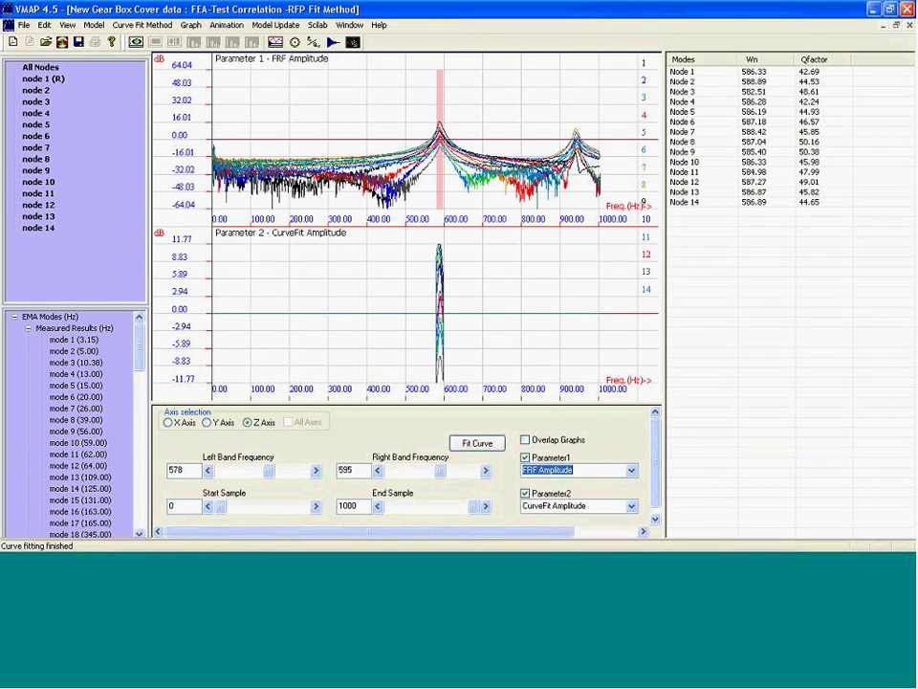
left_click(525, 440)
left_click(34, 63)
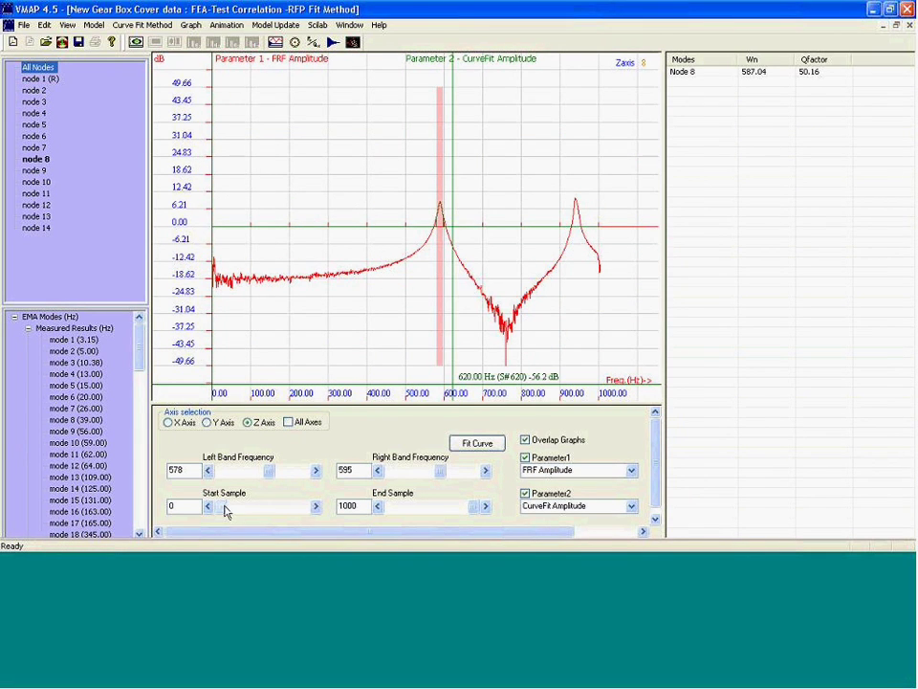
Step: Set the plotted range to 310–1000 Hz and overlay curves for all 14 nodes
left_click_drag(225, 511, 251, 514)
left_click_drag(478, 513, 452, 511)
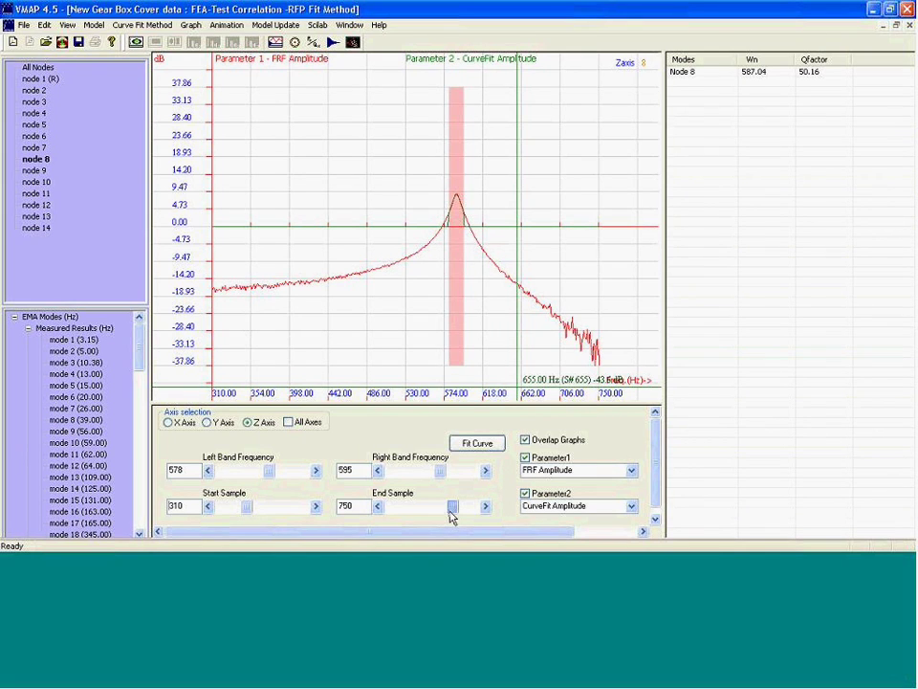
left_click_drag(454, 513, 473, 511)
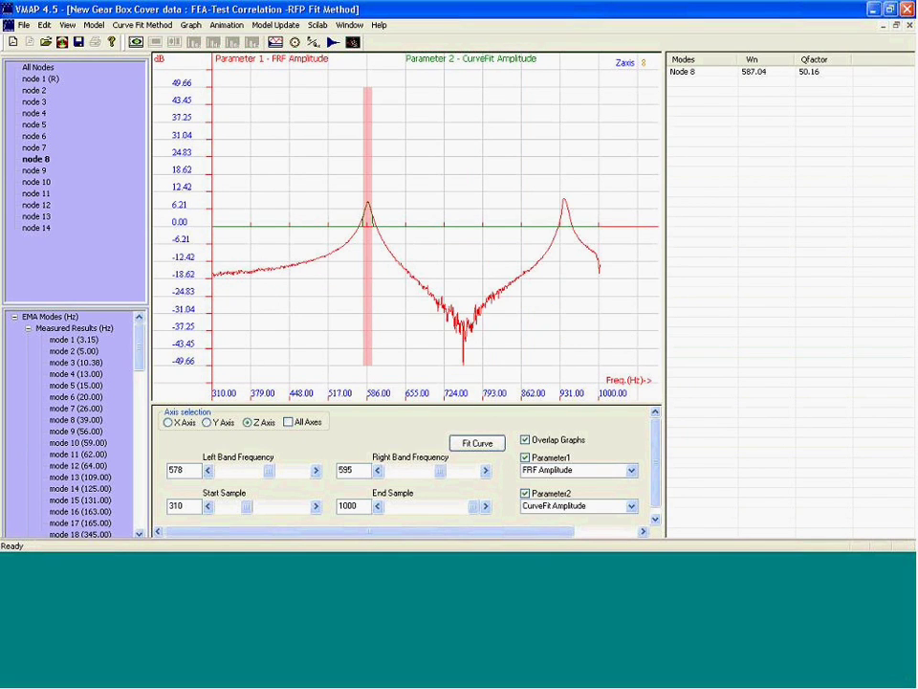
left_click(46, 68)
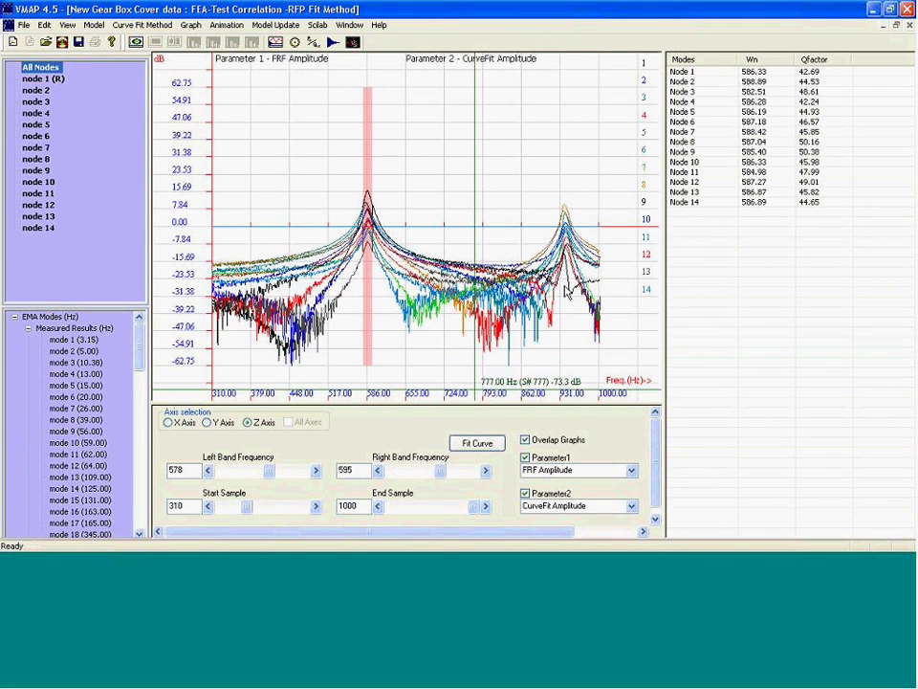
Step: Set the fitting band to 929–940 Hz with start sample near 716, and fit the curve
left_click(437, 472)
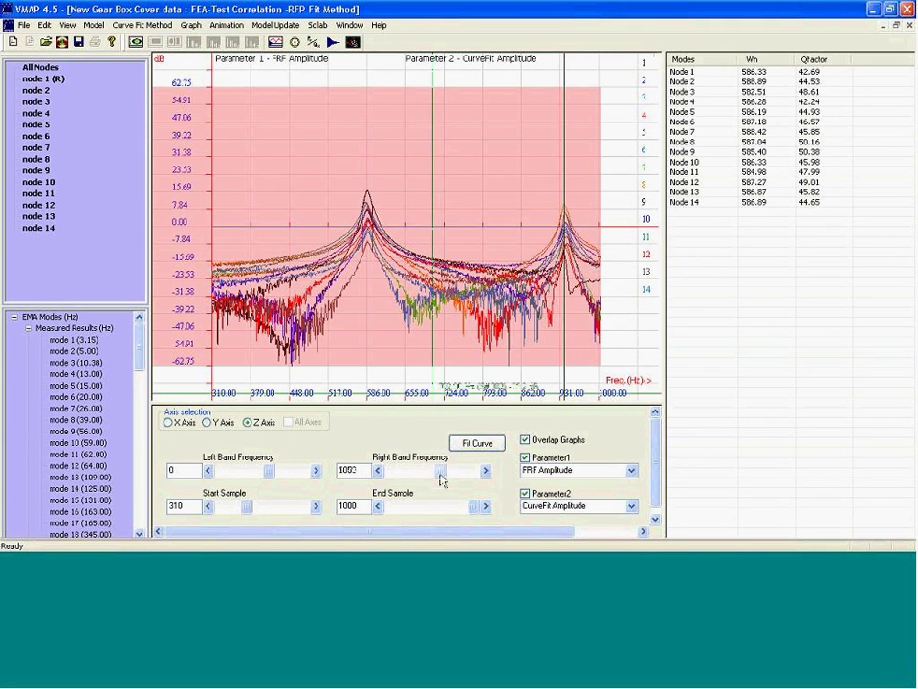
left_click_drag(437, 473, 472, 471)
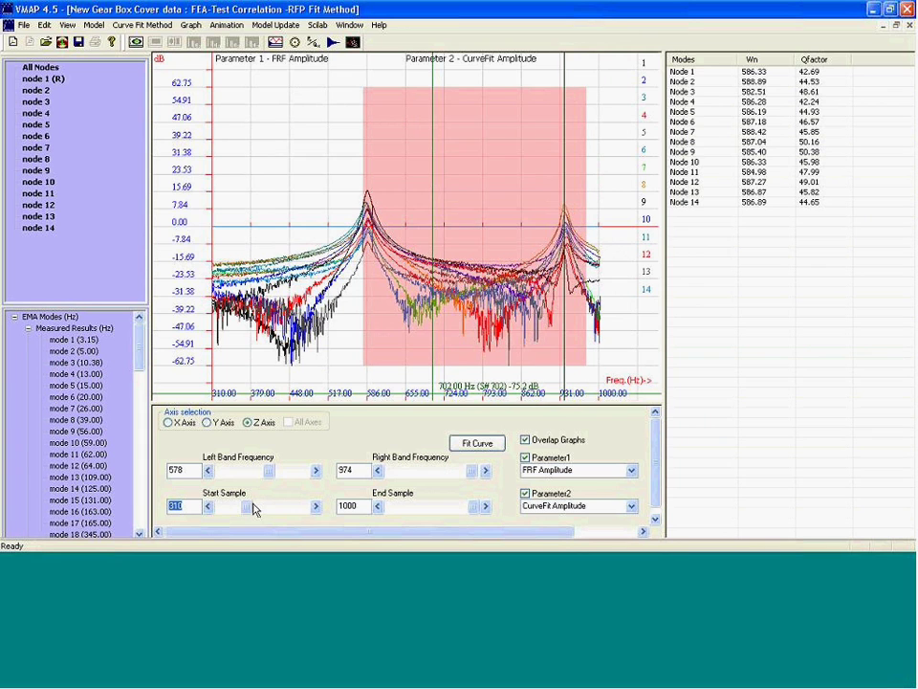
left_click_drag(251, 511, 296, 472)
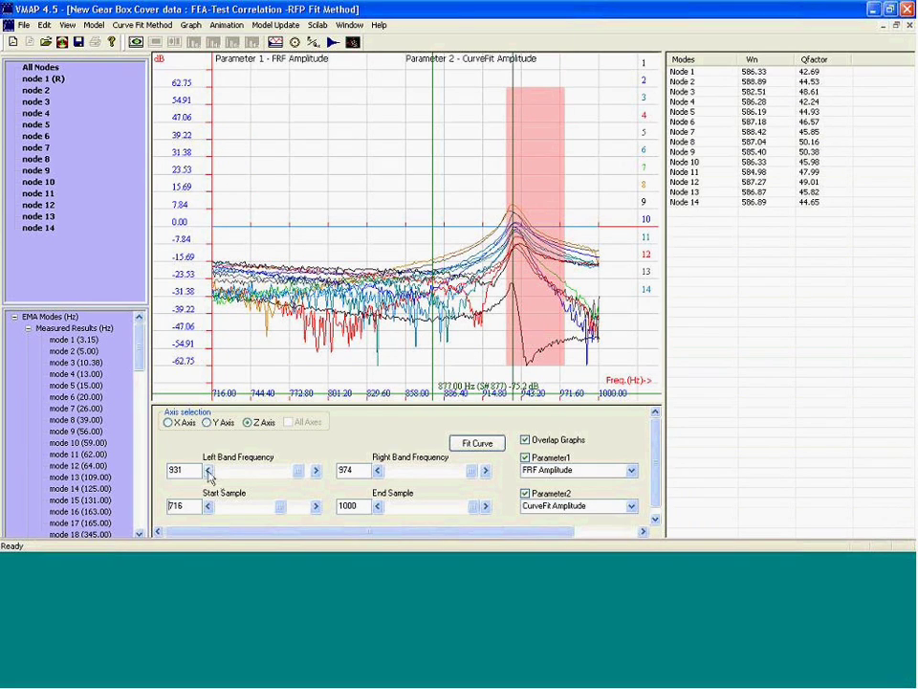
left_click_drag(477, 469, 471, 478)
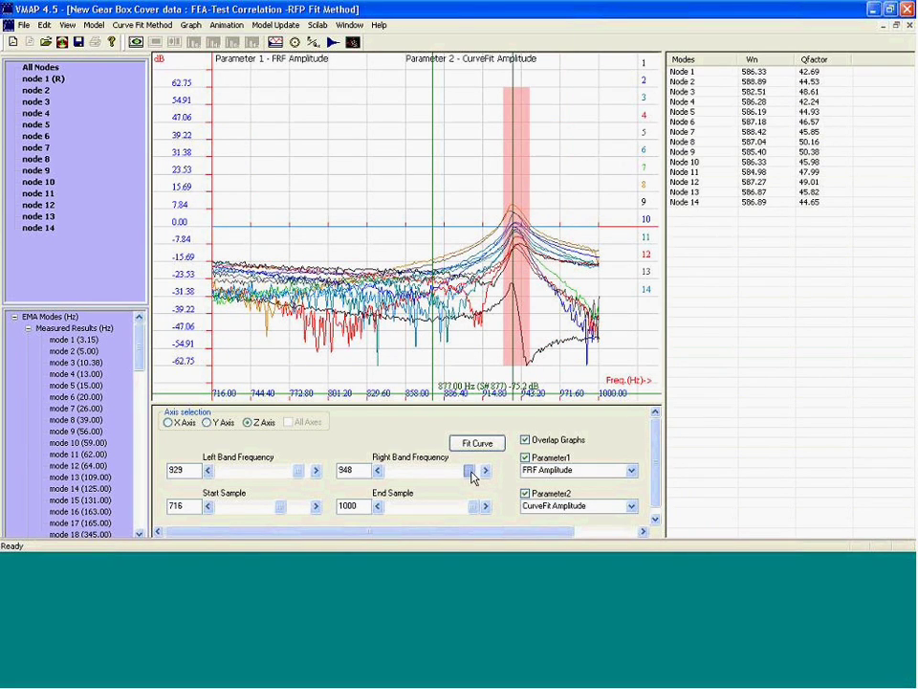
left_click(379, 472)
left_click(378, 471)
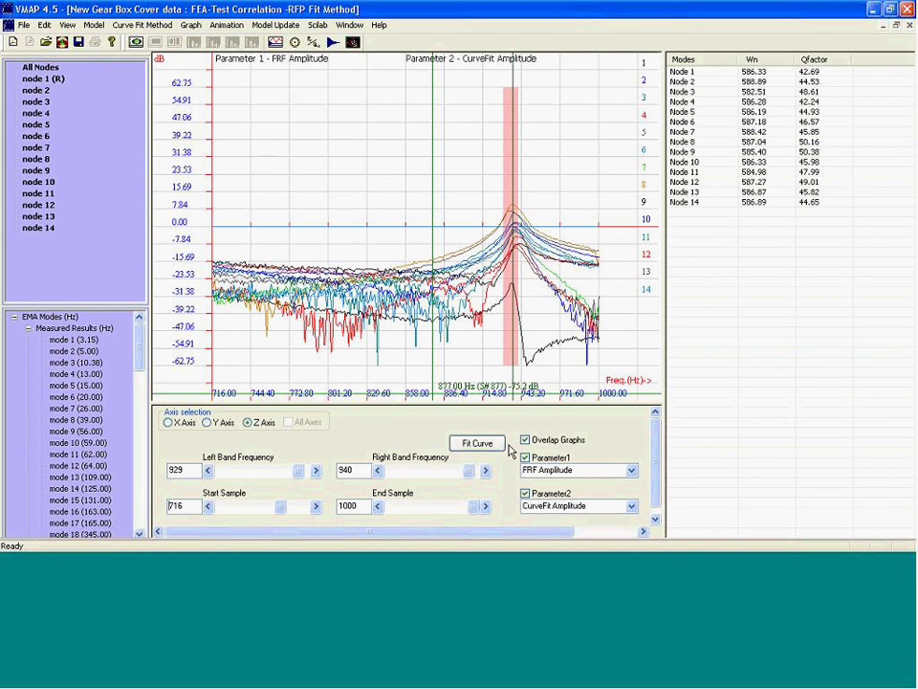
left_click(479, 445)
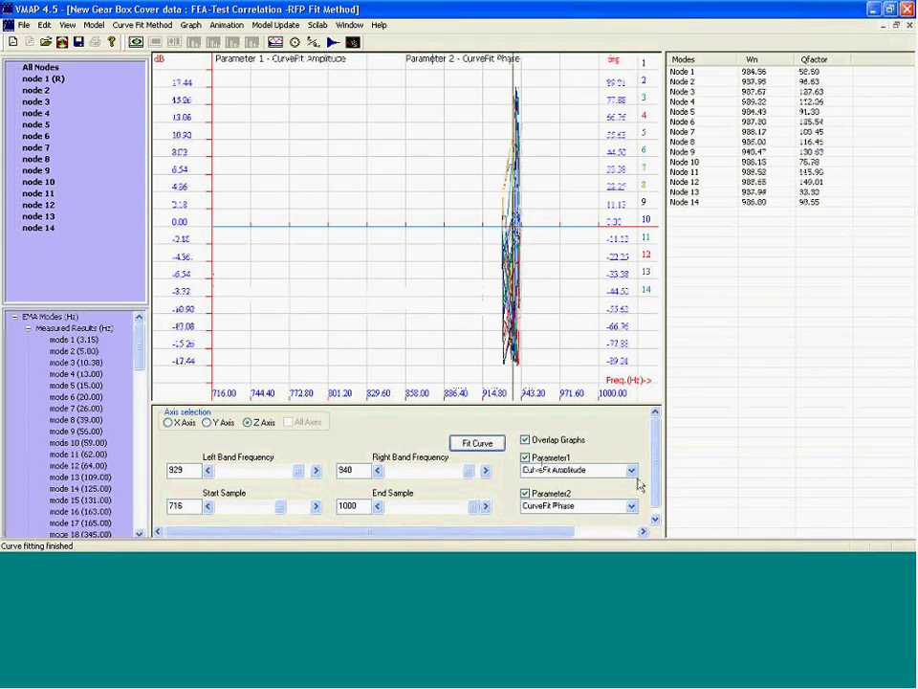
Step: Plot FRF Amplitude against CurveFit Amplitude for node 11: 938.52 Hz, Q-factor 115.90
left_click(632, 470)
left_click(624, 483)
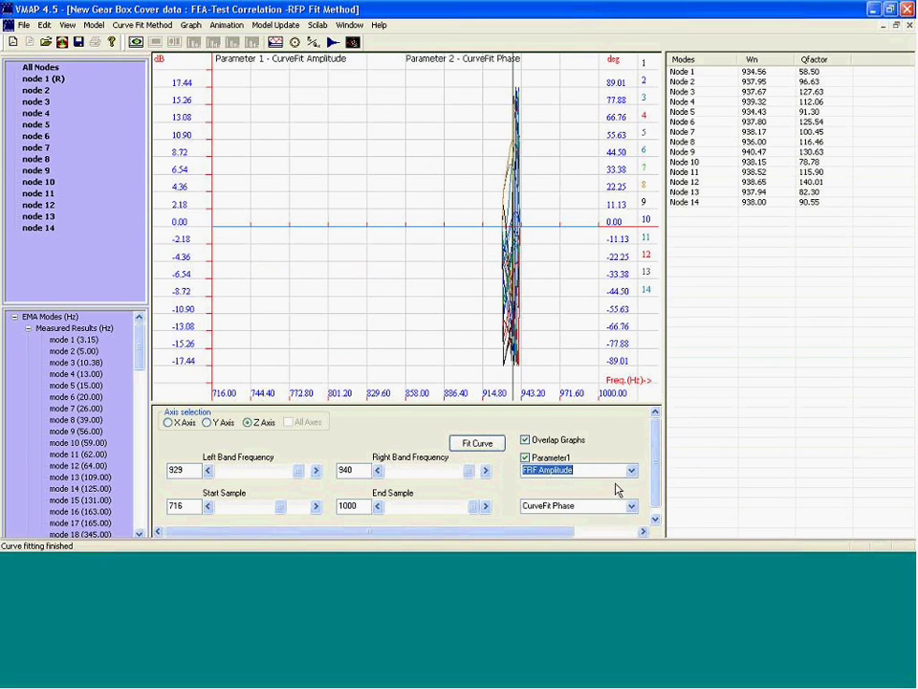
left_click(632, 507)
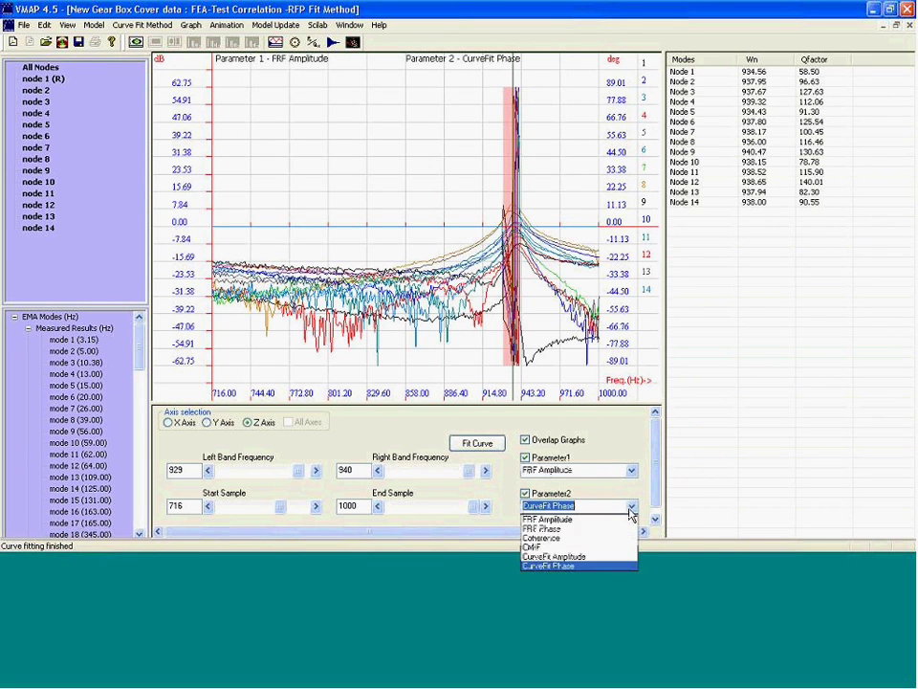
left_click(594, 557)
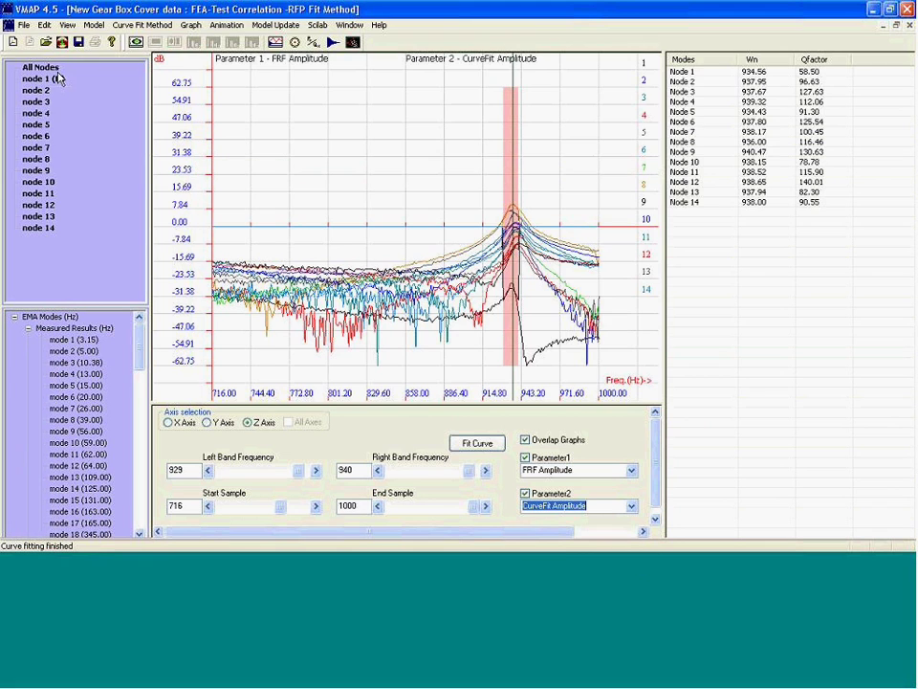
left_click(38, 102)
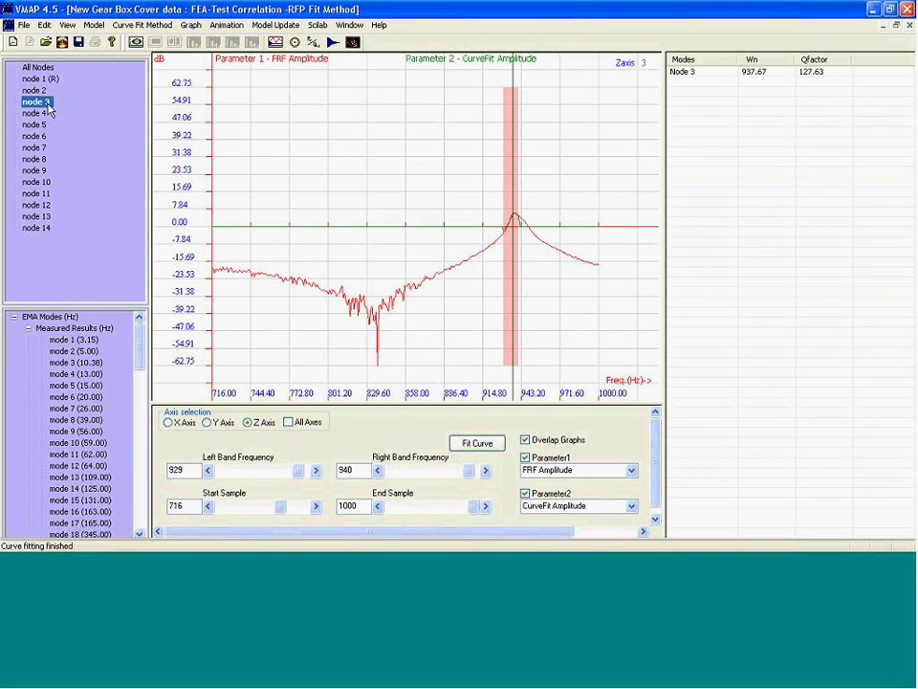
left_click(39, 193)
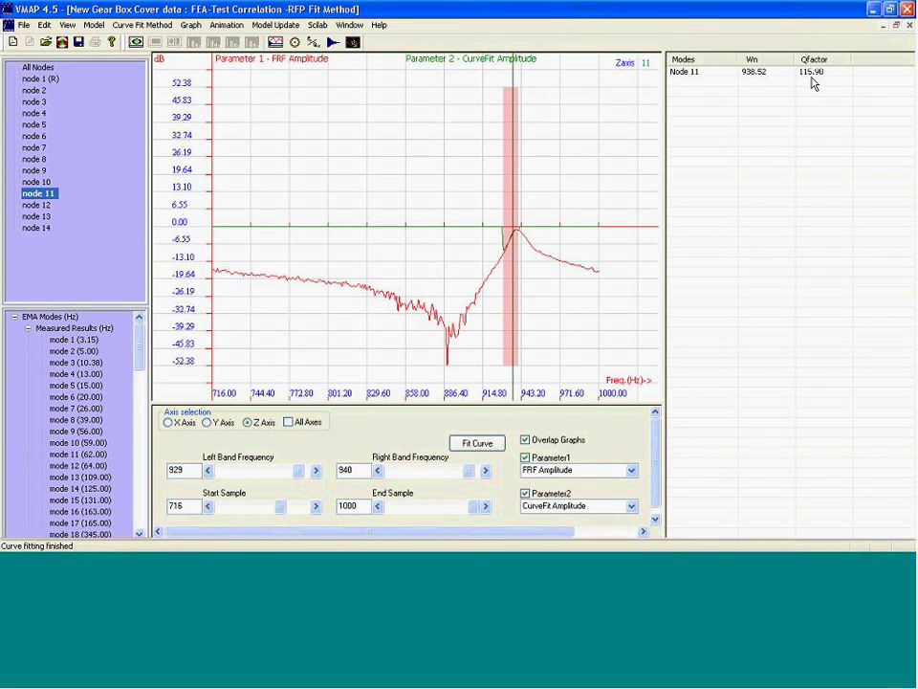
Step: Open the Test model animation and select EMA mode 29 at 586.64 Hz
left_click(227, 25)
left_click(223, 43)
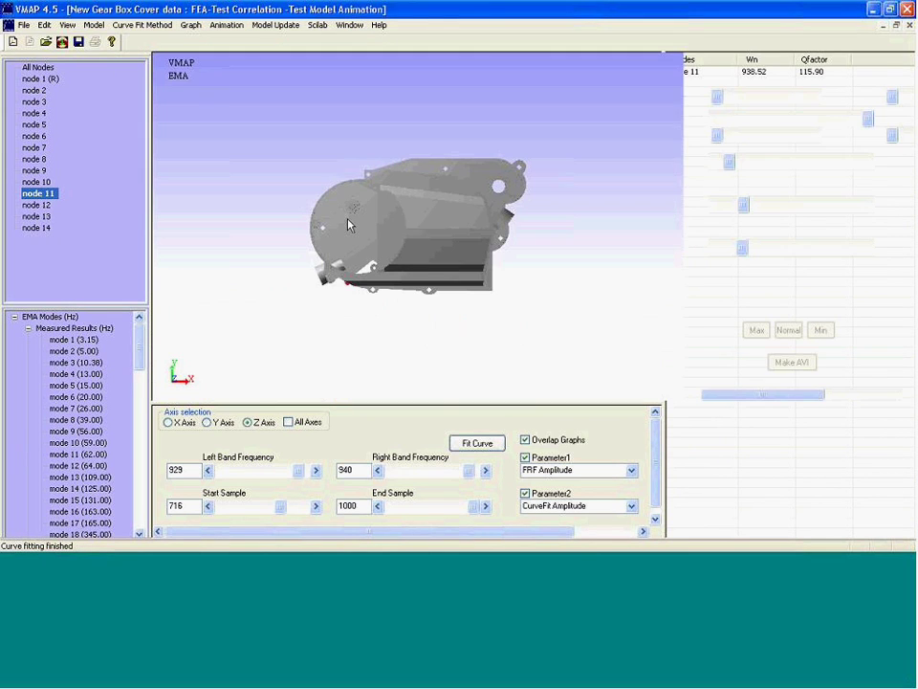
left_click(99, 341)
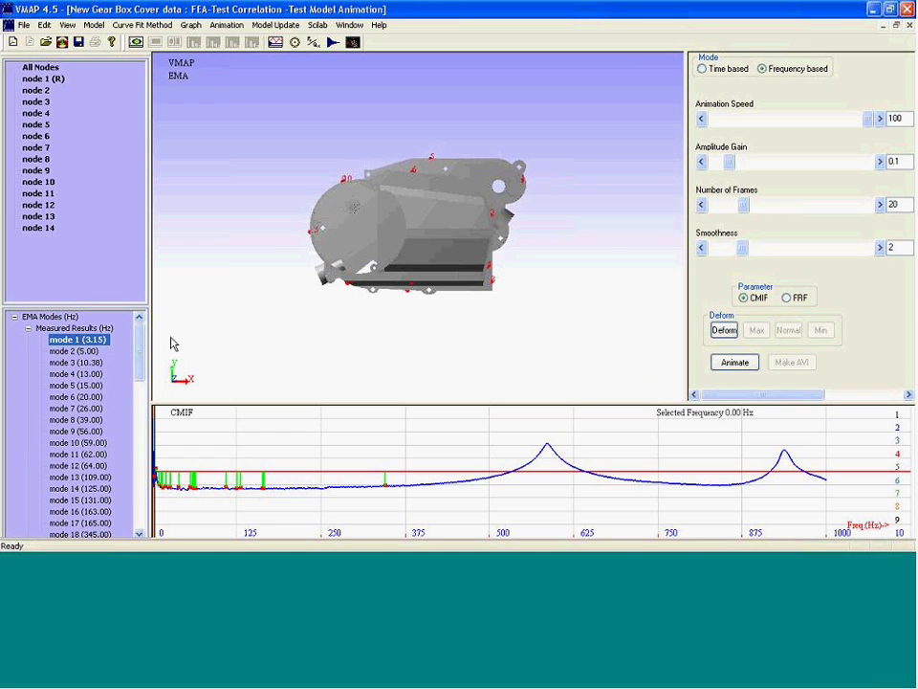
left_click_drag(139, 348, 145, 475)
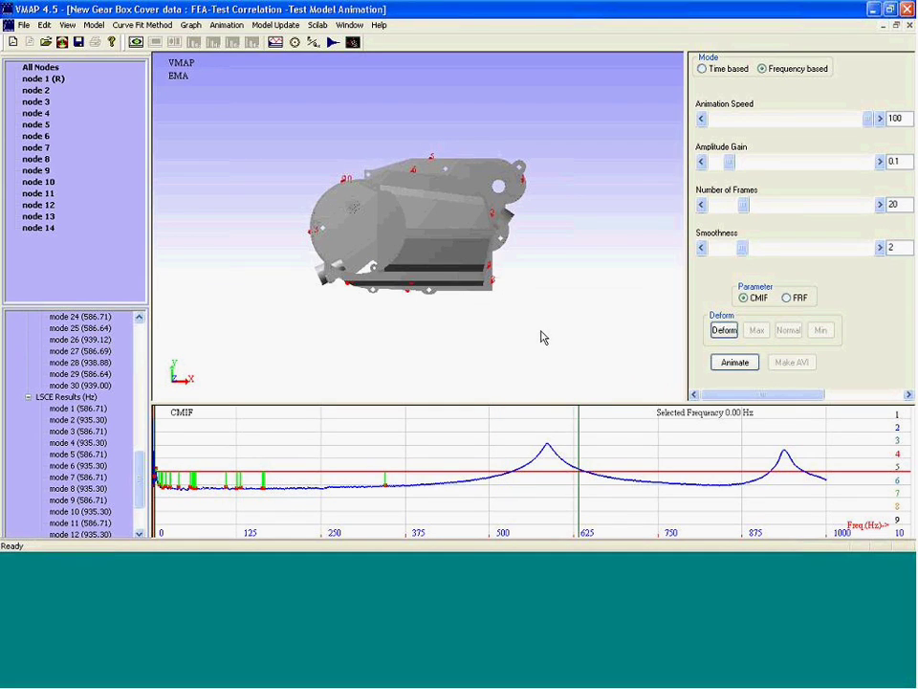
left_click(96, 373)
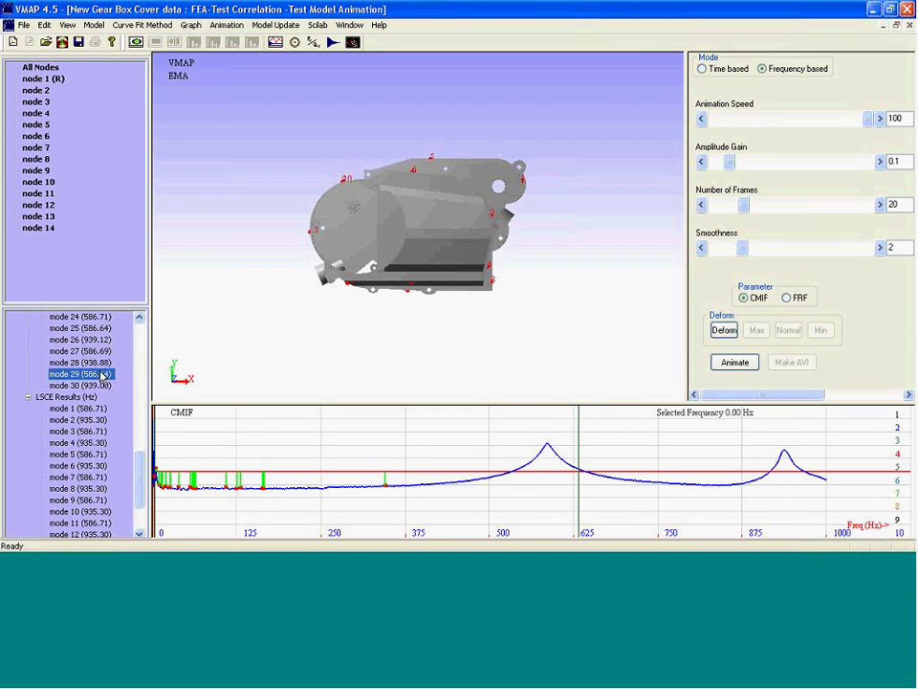
Step: Animate the 586.64 Hz mode, switch to mode 30 at 939.00 Hz, then stop the animation
left_click(735, 367)
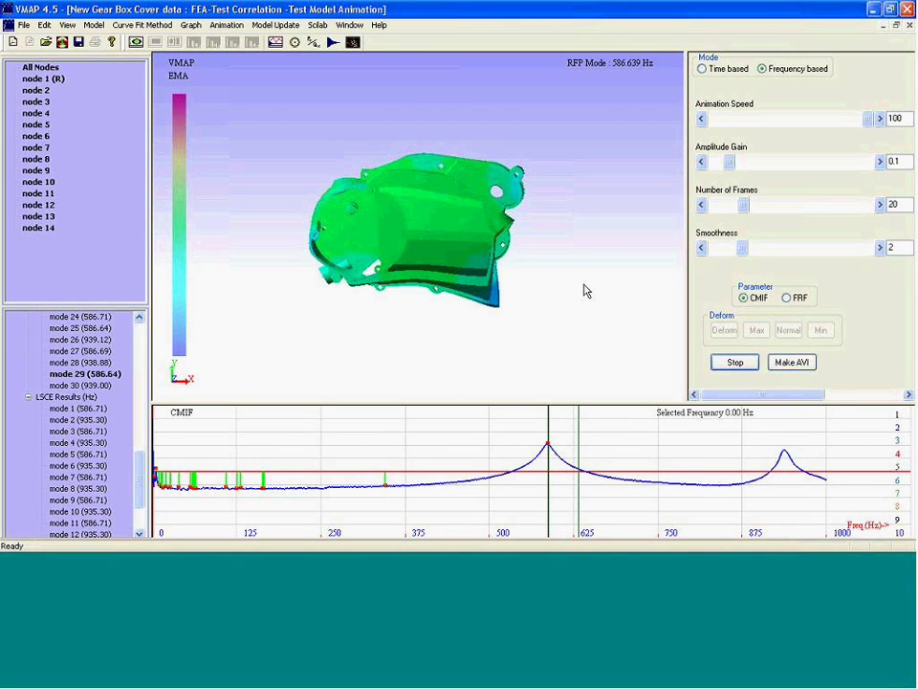
left_click(101, 385)
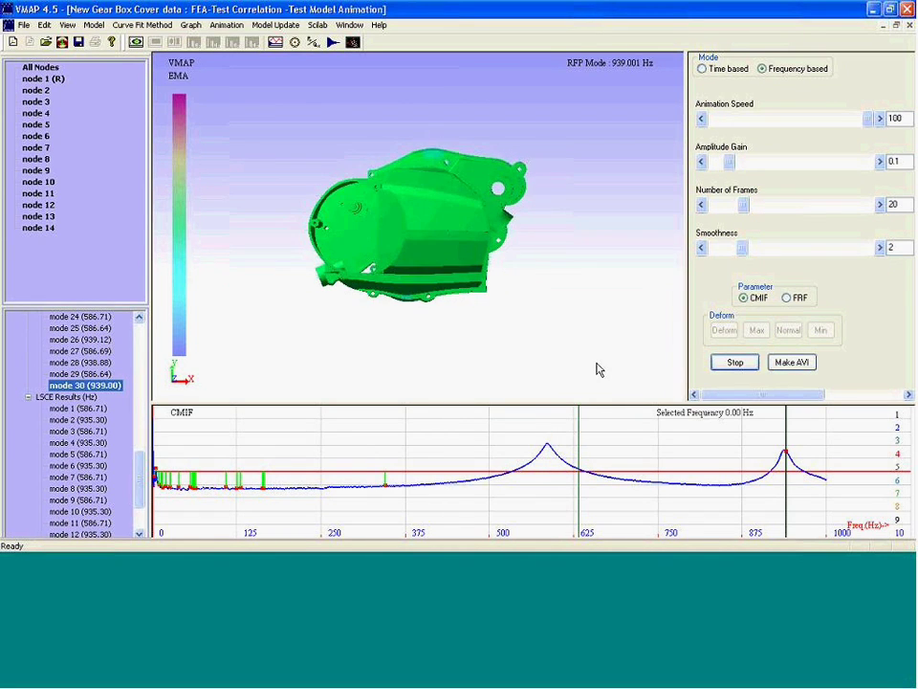
left_click(739, 363)
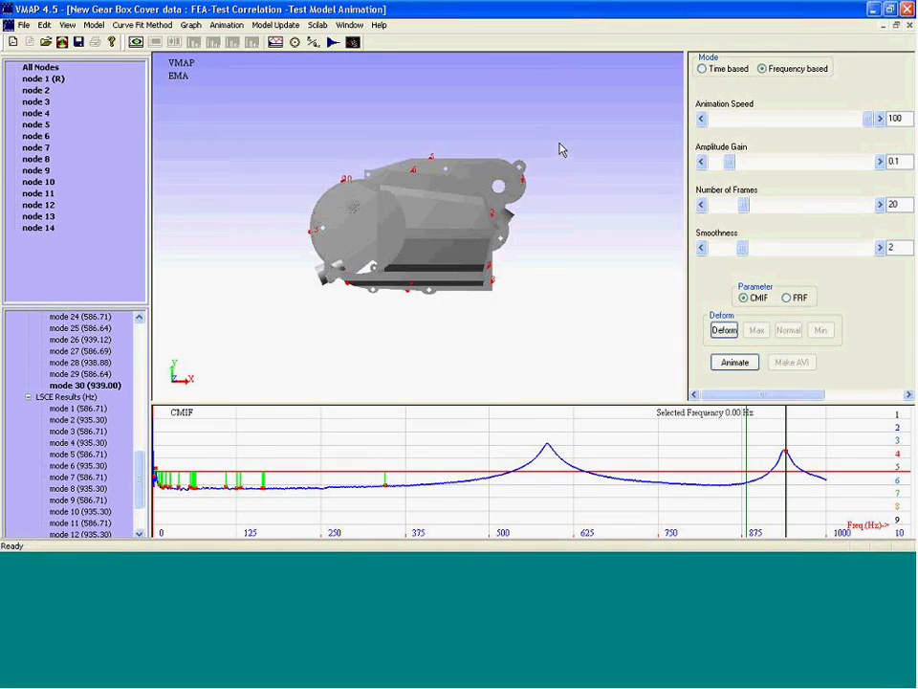